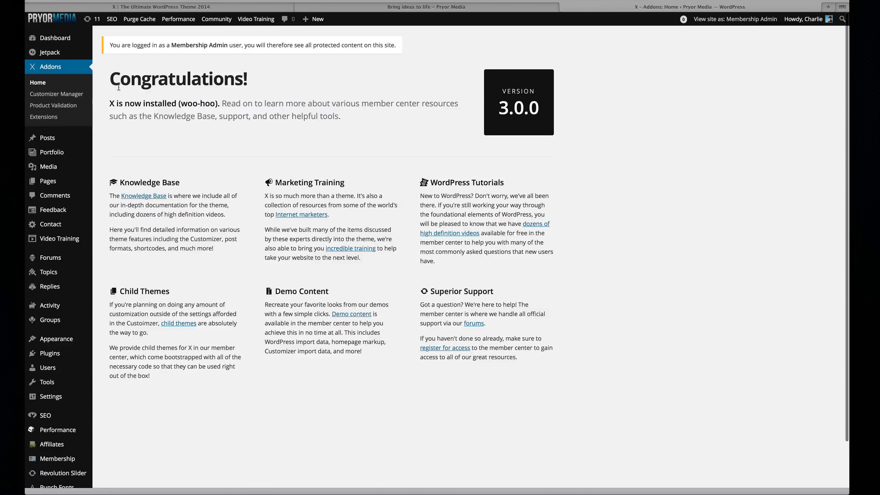
Look over the Addons home page, then view its Product Validation page
{"action": "left_click_drag", "start_coordinate": [111, 77], "coordinate": [247, 80]}
{"action": "left_click", "coordinate": [242, 95]}
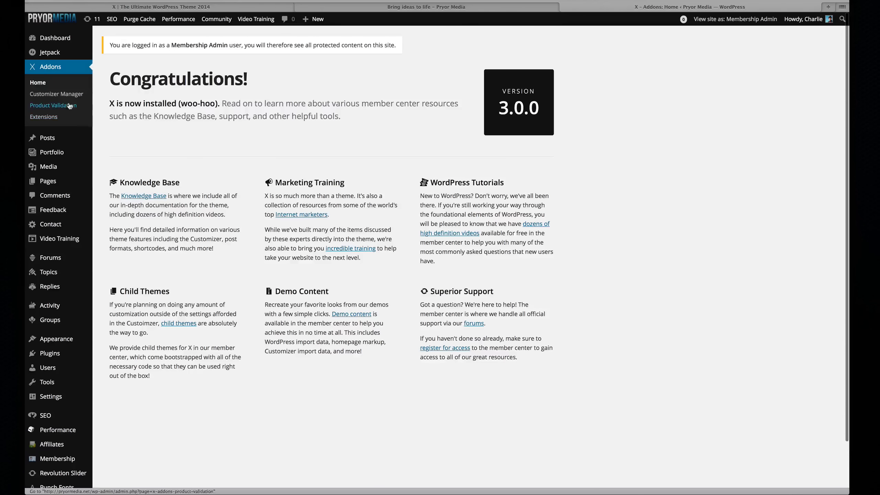
{"action": "mouse_move", "coordinate": [59, 462]}
{"action": "left_click_drag", "start_coordinate": [111, 79], "coordinate": [248, 81]}
{"action": "left_click", "coordinate": [247, 81]}
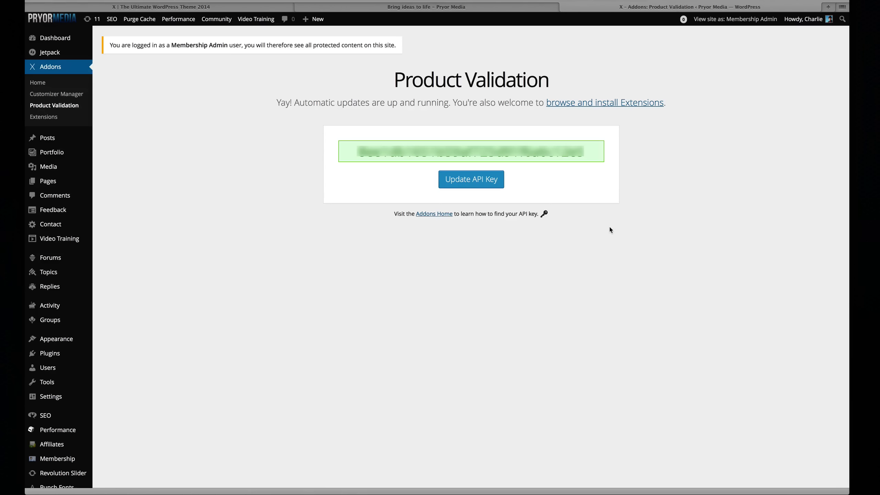
Install the Content Dock plugin from the Addons extensions
{"action": "left_click", "coordinate": [51, 119]}
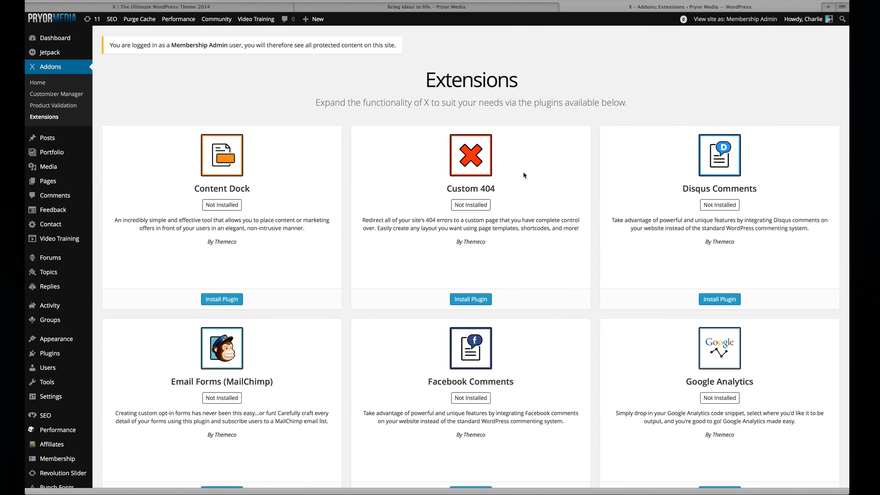
{"action": "scroll", "coordinate": [613, 184], "scroll_direction": "down", "scroll_amount": 10}
{"action": "scroll", "coordinate": [606, 189], "scroll_direction": "down", "scroll_amount": 7}
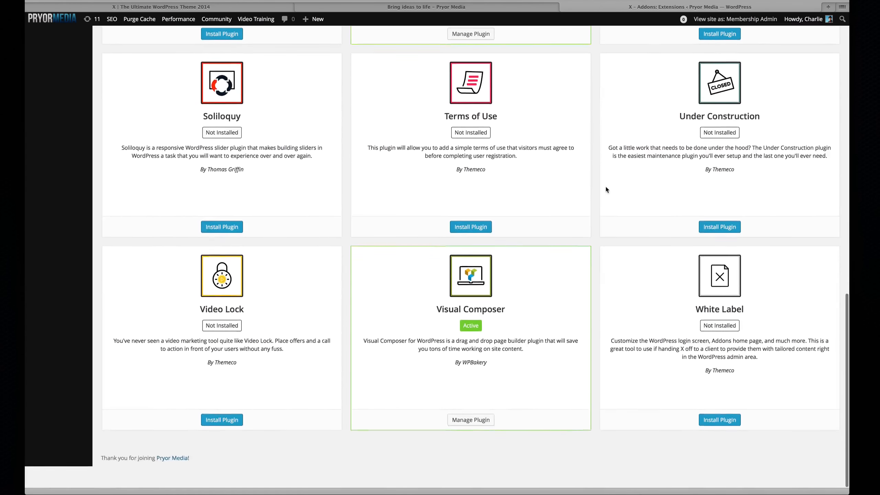
{"action": "scroll", "coordinate": [598, 243], "scroll_direction": "up", "scroll_amount": 17}
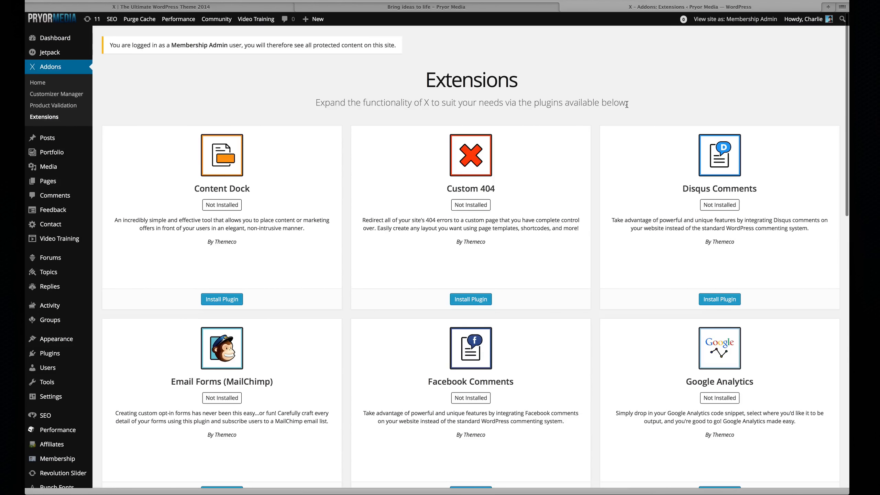
{"action": "left_click", "coordinate": [227, 300]}
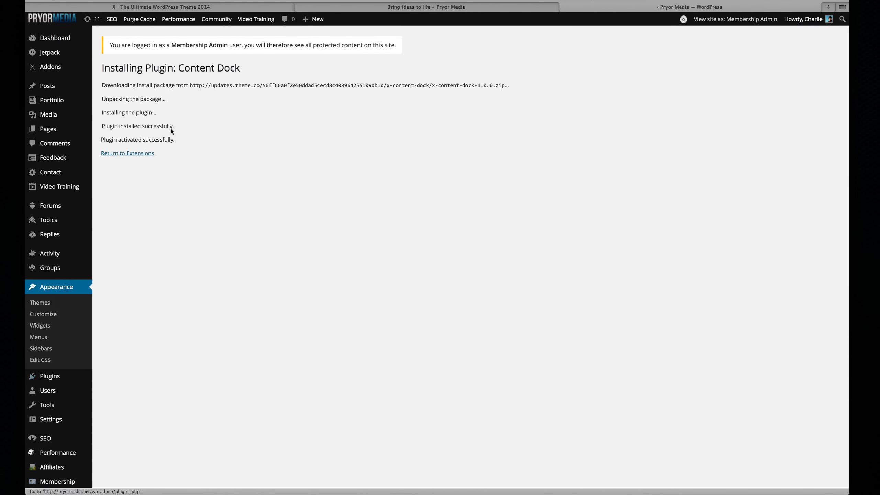
Return to the extensions list and open the settings page of the Content Dock plugin
{"action": "left_click", "coordinate": [127, 154]}
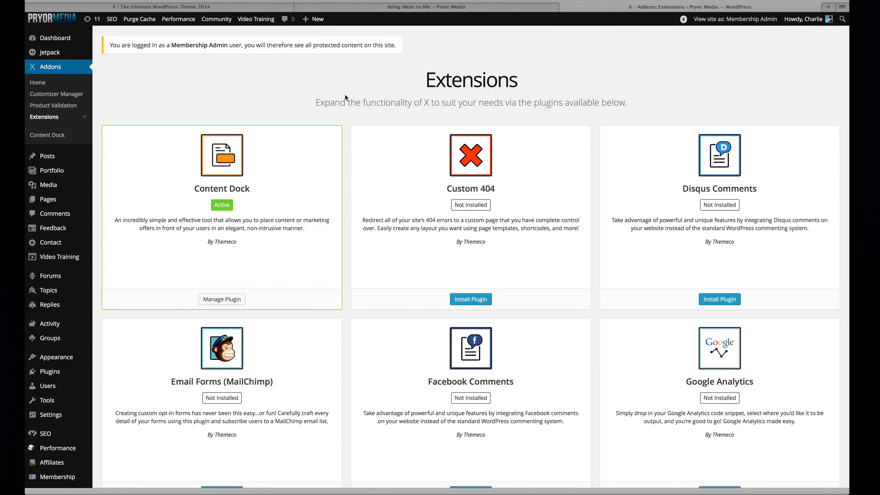
{"action": "scroll", "coordinate": [311, 107], "scroll_direction": "down", "scroll_amount": 7}
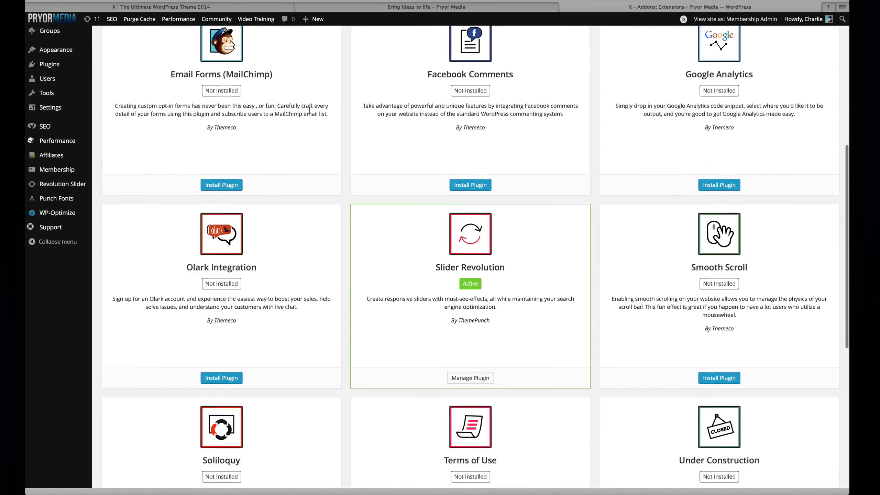
{"action": "scroll", "coordinate": [302, 117], "scroll_direction": "up", "scroll_amount": 1}
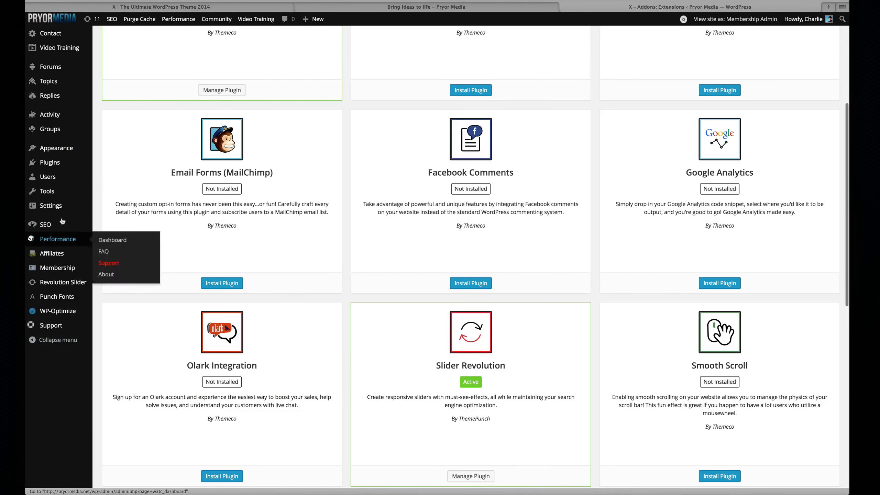
{"action": "scroll", "coordinate": [105, 221], "scroll_direction": "up", "scroll_amount": 1}
{"action": "scroll", "coordinate": [105, 221], "scroll_direction": "up", "scroll_amount": 5}
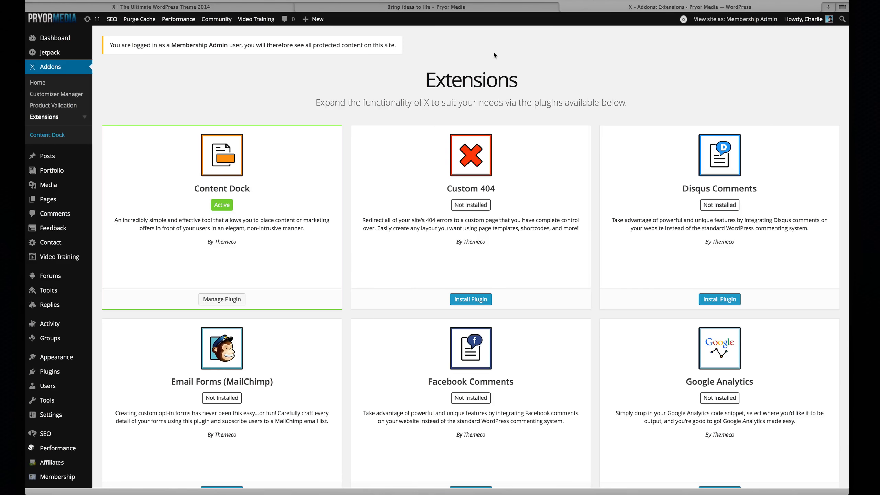
{"action": "left_click", "coordinate": [47, 135]}
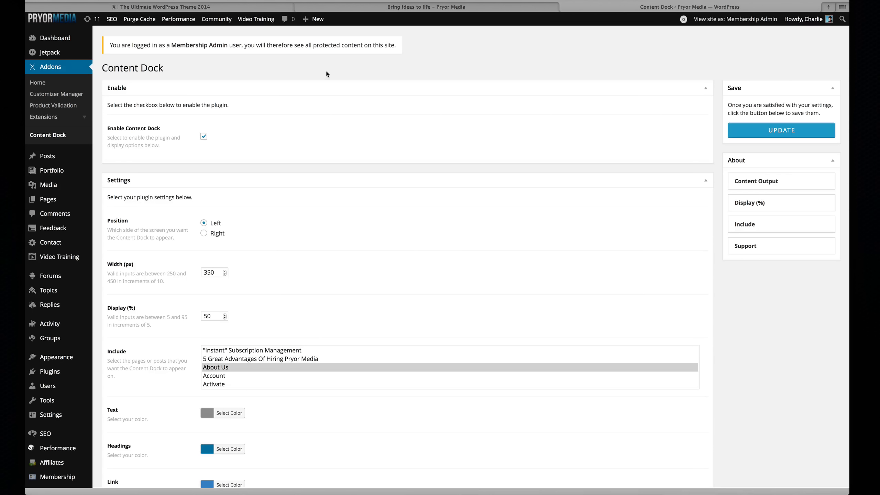
Examine the Content Dock settings, especially the pages and posts offered and selected in the Include list
{"action": "scroll", "coordinate": [325, 170], "scroll_direction": "down", "scroll_amount": 7}
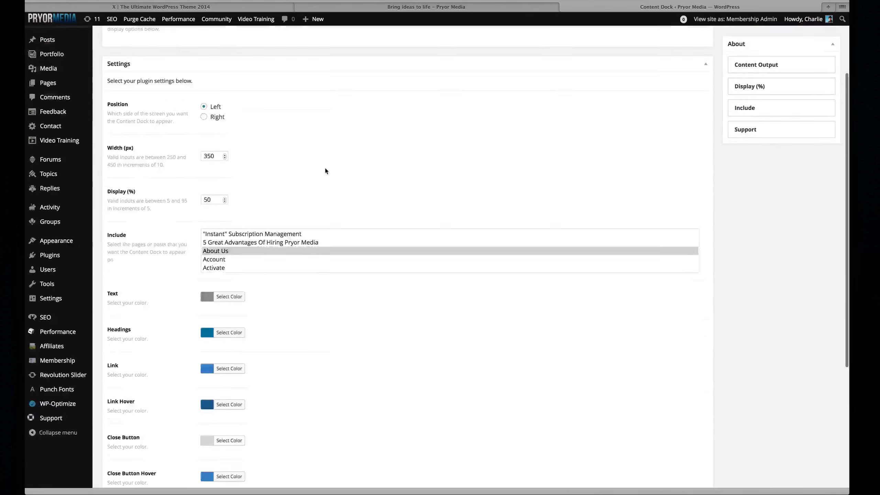
{"action": "scroll", "coordinate": [359, 210], "scroll_direction": "up", "scroll_amount": 4}
{"action": "scroll", "coordinate": [268, 239], "scroll_direction": "down", "scroll_amount": 10}
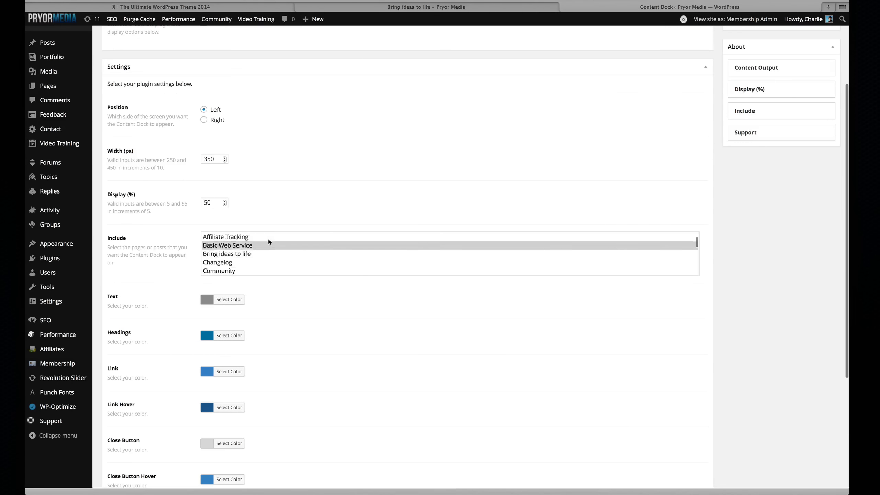
{"action": "scroll", "coordinate": [281, 258], "scroll_direction": "up", "scroll_amount": 10}
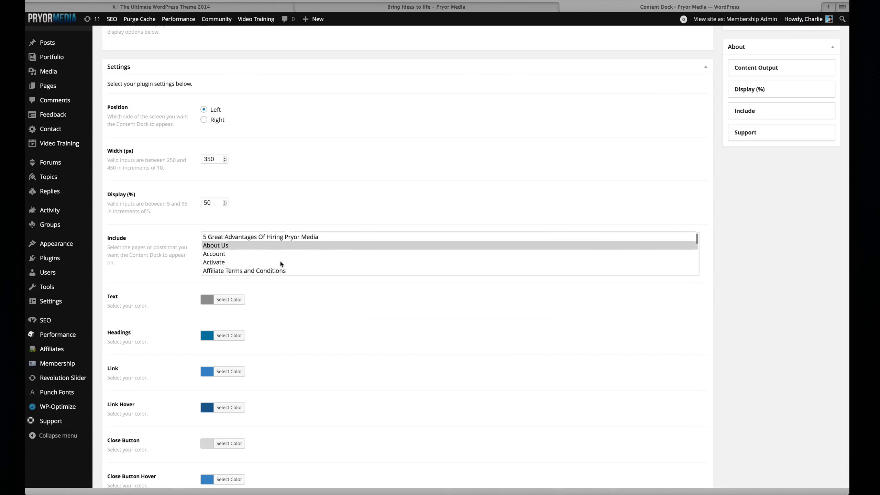
{"action": "scroll", "coordinate": [273, 260], "scroll_direction": "down", "scroll_amount": 15}
{"action": "scroll", "coordinate": [271, 263], "scroll_direction": "up", "scroll_amount": 4}
{"action": "scroll", "coordinate": [271, 263], "scroll_direction": "down", "scroll_amount": 4}
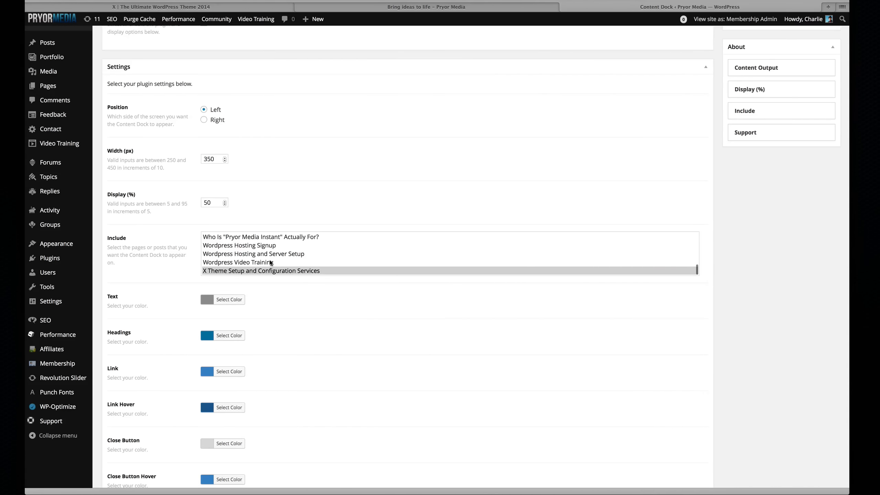
{"action": "scroll", "coordinate": [271, 263], "scroll_direction": "down", "scroll_amount": 1}
{"action": "scroll", "coordinate": [271, 262], "scroll_direction": "up", "scroll_amount": 6}
{"action": "scroll", "coordinate": [270, 260], "scroll_direction": "up", "scroll_amount": 15}
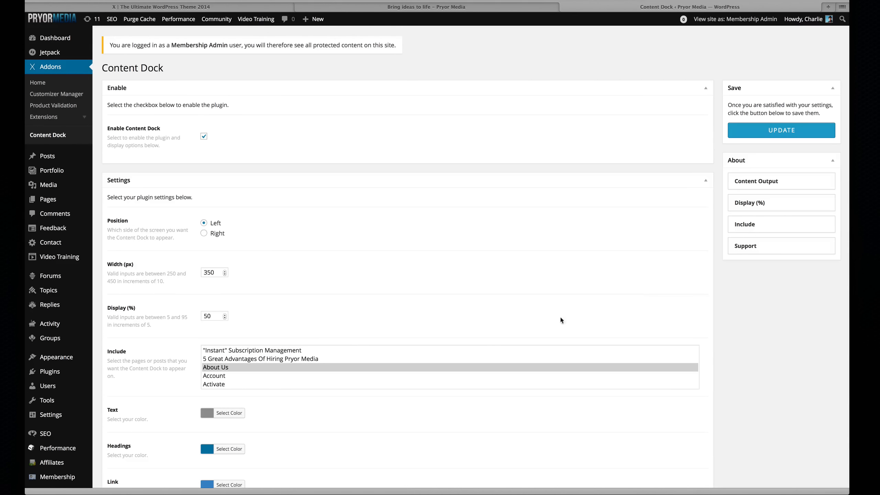
{"action": "scroll", "coordinate": [300, 357], "scroll_direction": "down", "scroll_amount": 3}
{"action": "scroll", "coordinate": [275, 358], "scroll_direction": "down", "scroll_amount": 6}
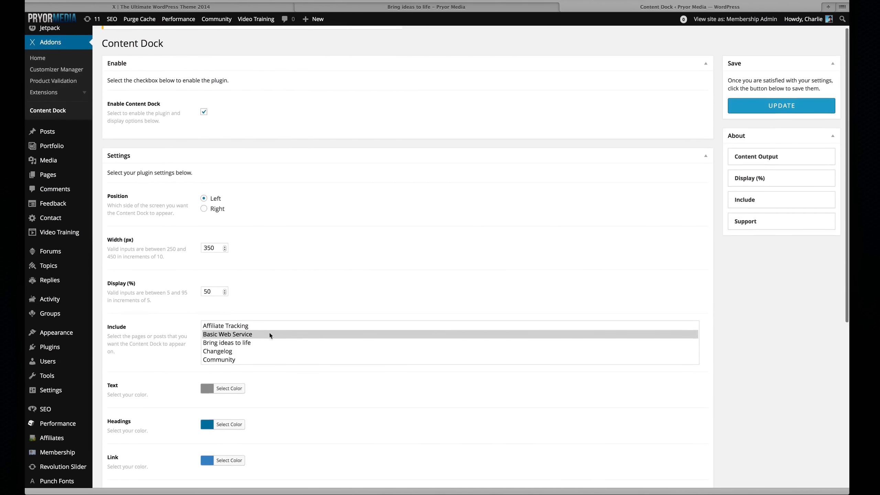
{"action": "scroll", "coordinate": [244, 343], "scroll_direction": "down", "scroll_amount": 1}
{"action": "scroll", "coordinate": [248, 343], "scroll_direction": "up", "scroll_amount": 2}
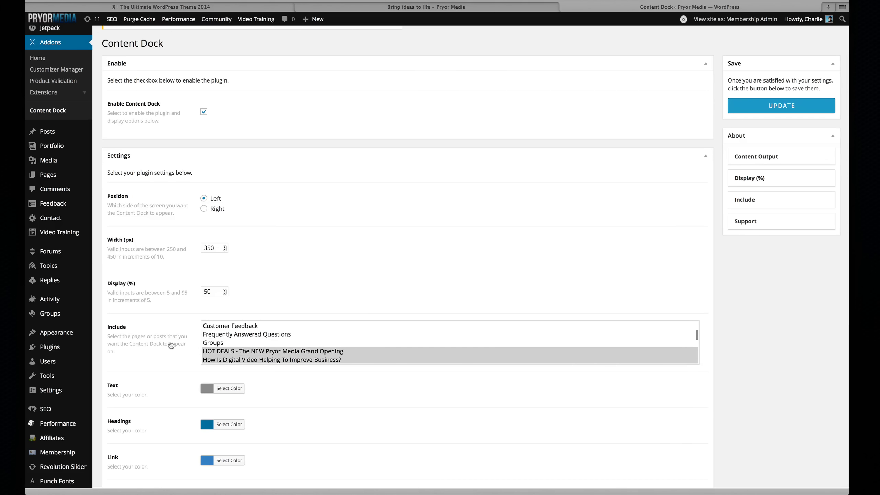
{"action": "scroll", "coordinate": [251, 344], "scroll_direction": "down", "scroll_amount": 2}
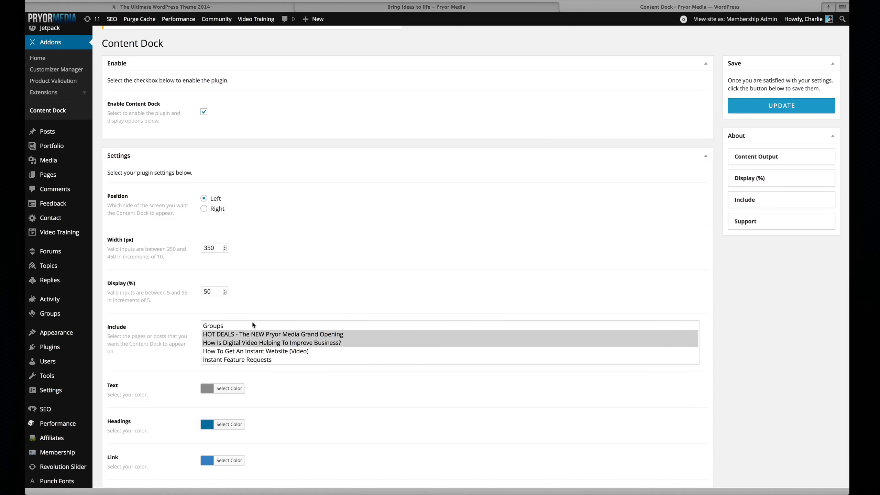
{"action": "scroll", "coordinate": [257, 333], "scroll_direction": "down", "scroll_amount": 3}
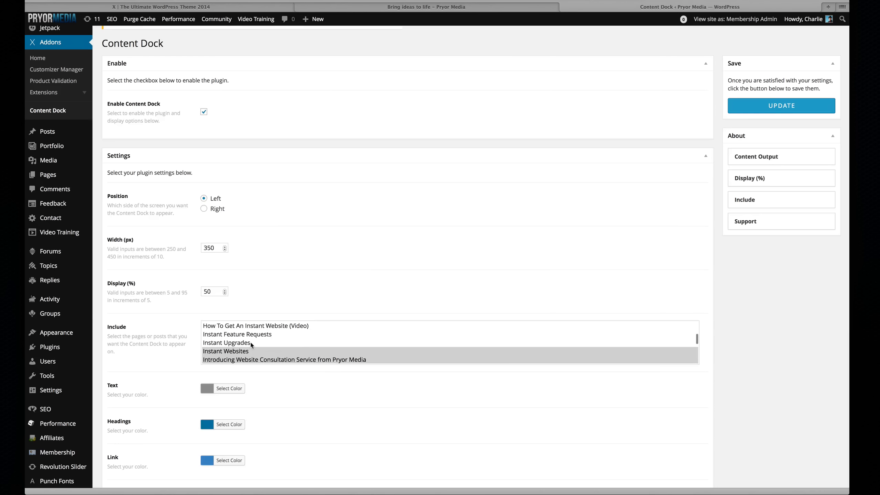
{"action": "scroll", "coordinate": [266, 346], "scroll_direction": "down", "scroll_amount": 8}
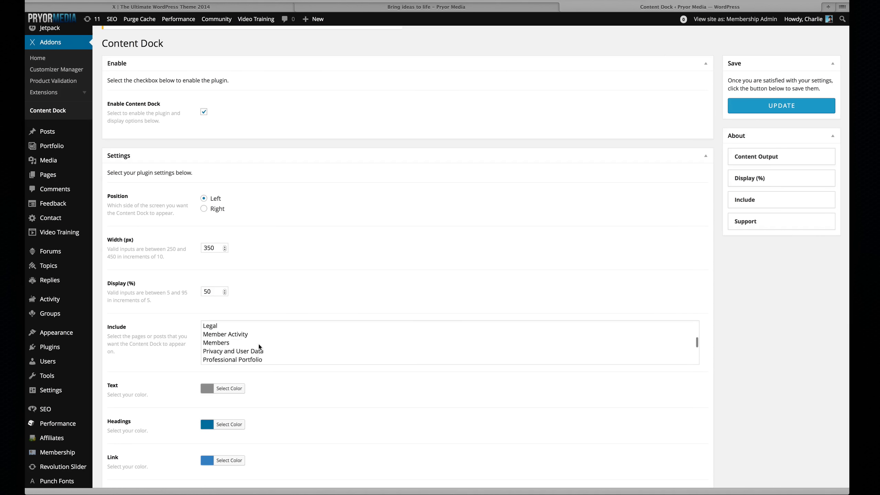
{"action": "scroll", "coordinate": [250, 347], "scroll_direction": "up", "scroll_amount": 15}
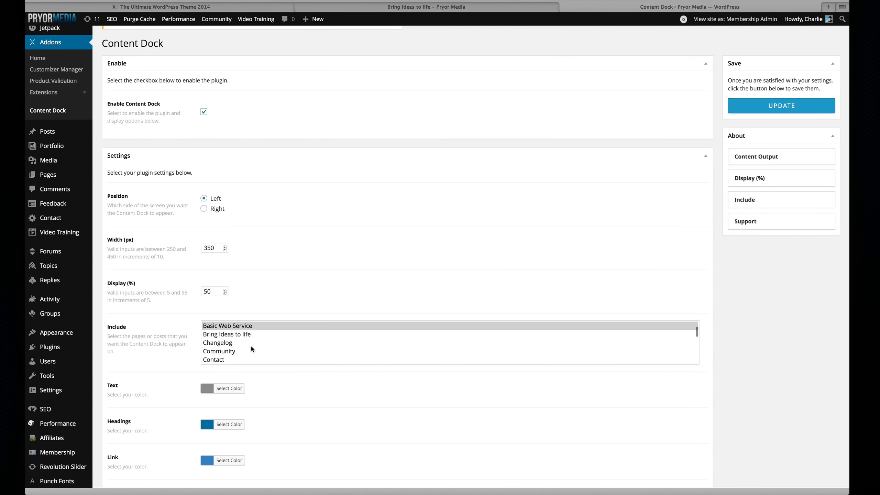
{"action": "scroll", "coordinate": [238, 335], "scroll_direction": "up", "scroll_amount": 3}
{"action": "scroll", "coordinate": [240, 336], "scroll_direction": "up", "scroll_amount": 2}
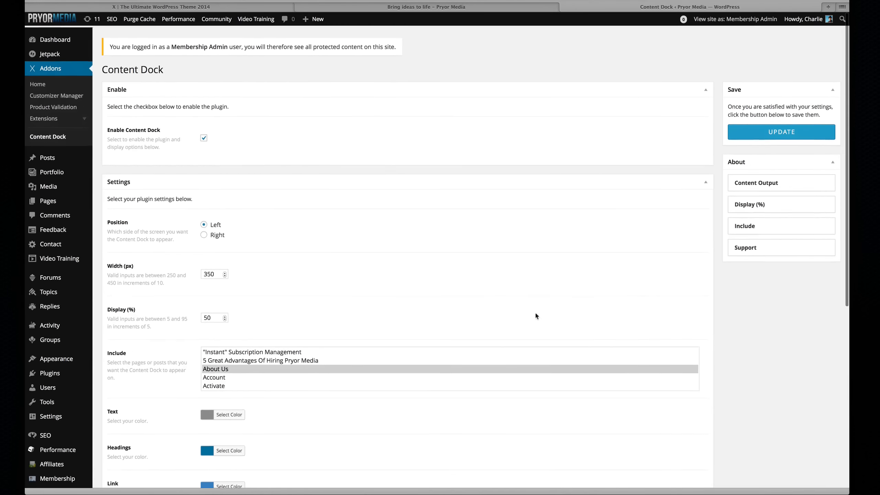
Review the remaining Content Dock options, from the text and link colours down to the background and box shadow
{"action": "scroll", "coordinate": [717, 303], "scroll_direction": "down", "scroll_amount": 3}
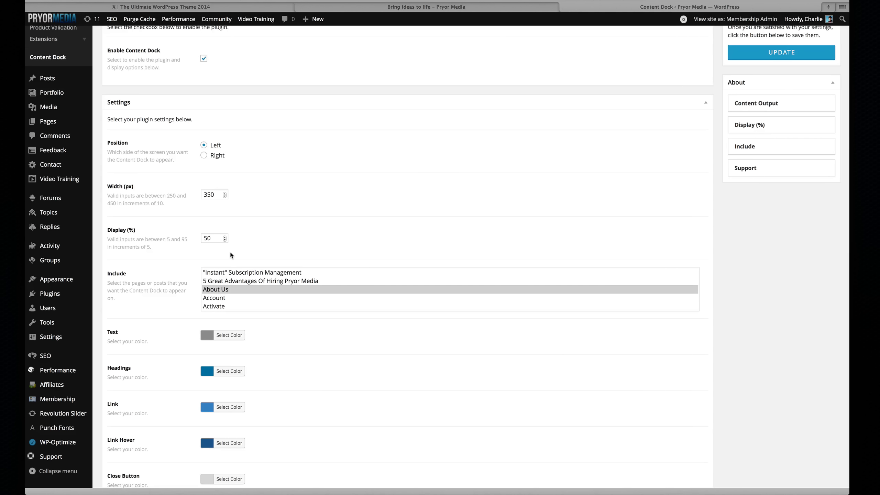
{"action": "scroll", "coordinate": [212, 298], "scroll_direction": "down", "scroll_amount": 10}
{"action": "scroll", "coordinate": [189, 297], "scroll_direction": "down", "scroll_amount": 5}
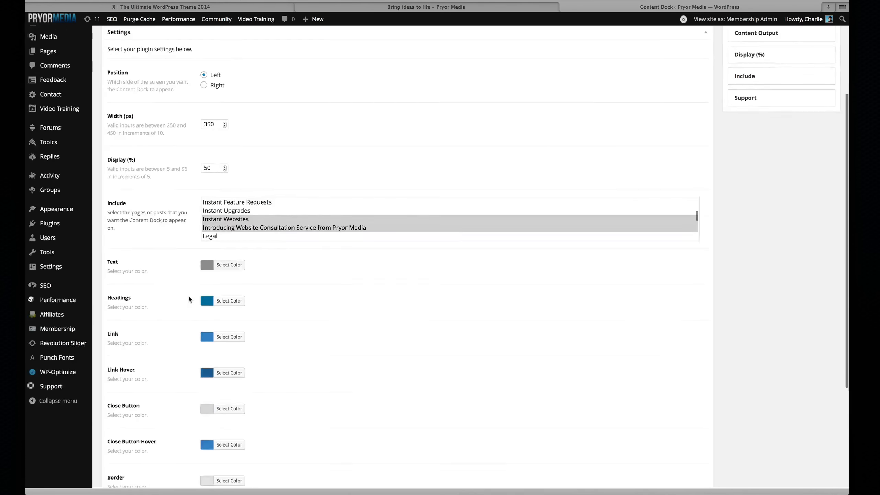
{"action": "scroll", "coordinate": [189, 299], "scroll_direction": "down", "scroll_amount": 1}
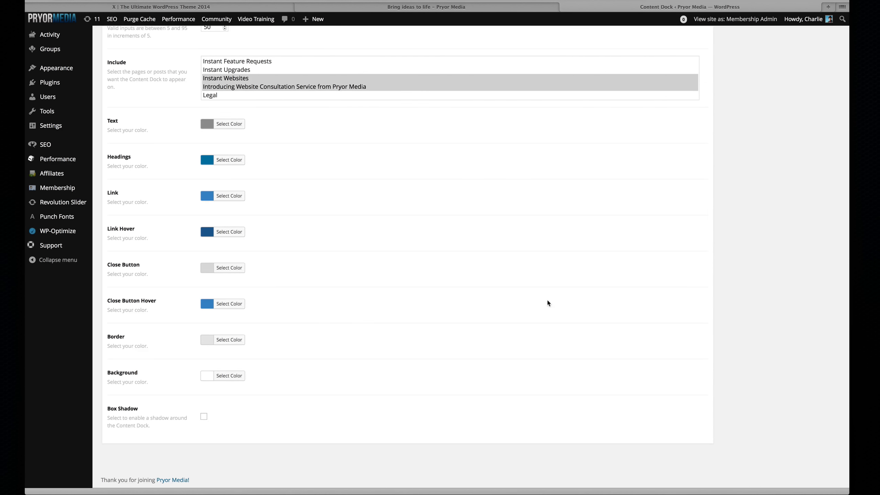
{"action": "scroll", "coordinate": [547, 303], "scroll_direction": "up", "scroll_amount": 8}
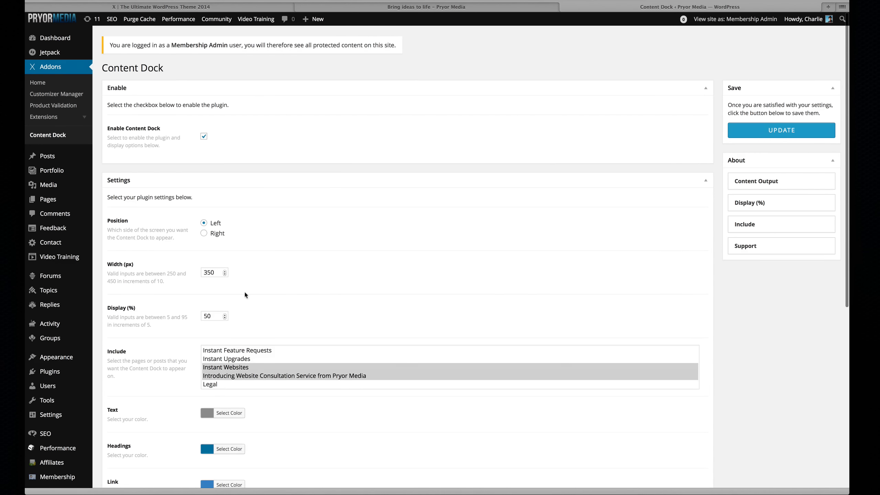
{"action": "scroll", "coordinate": [245, 295], "scroll_direction": "down", "scroll_amount": 10}
{"action": "scroll", "coordinate": [728, 243], "scroll_direction": "up", "scroll_amount": 10}
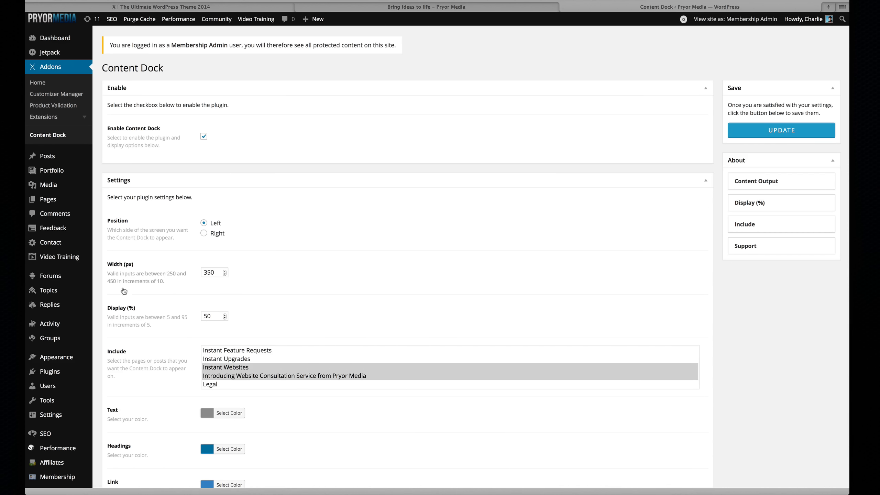
Open the Widgets page, collapse the Main Sidebar area and expand the Content Dock widget area
{"action": "scroll", "coordinate": [119, 315], "scroll_direction": "down", "scroll_amount": 3}
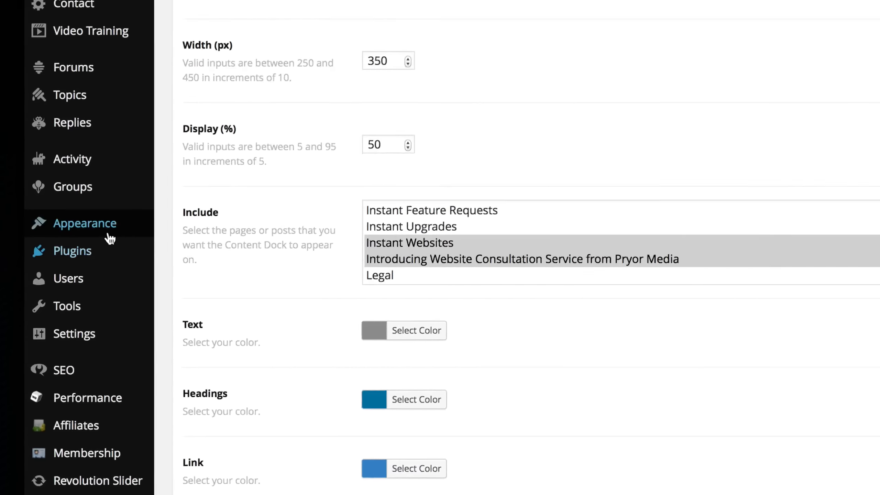
{"action": "mouse_move", "coordinate": [87, 229]}
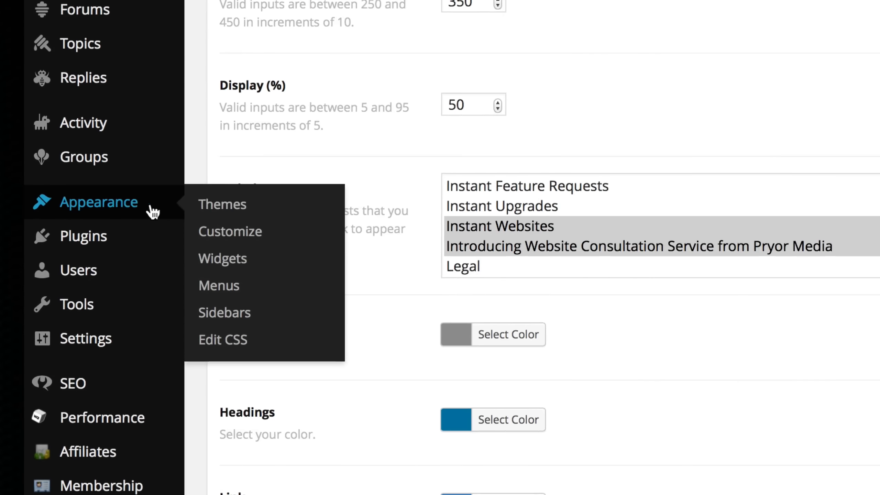
{"action": "left_click", "coordinate": [184, 271]}
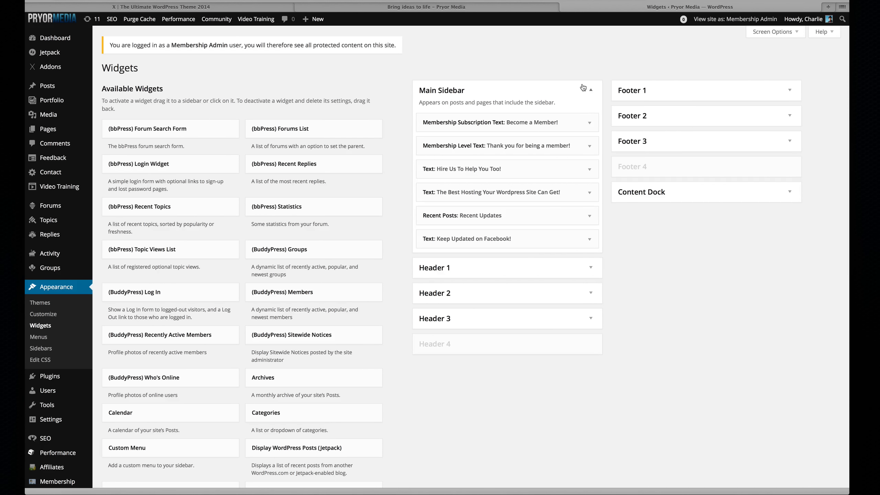
{"action": "left_click", "coordinate": [583, 88]}
{"action": "left_click", "coordinate": [789, 191]}
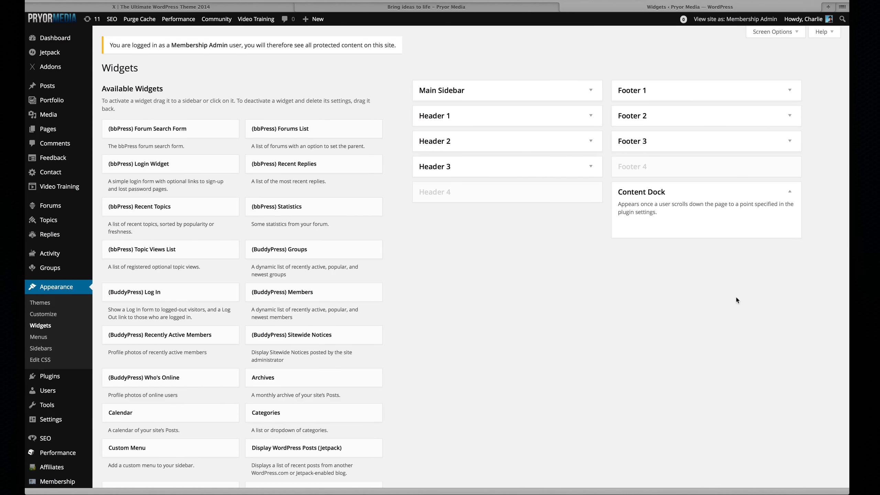
Add a Text widget from the available widgets to the Content Dock area
{"action": "scroll", "coordinate": [737, 300], "scroll_direction": "down", "scroll_amount": 3}
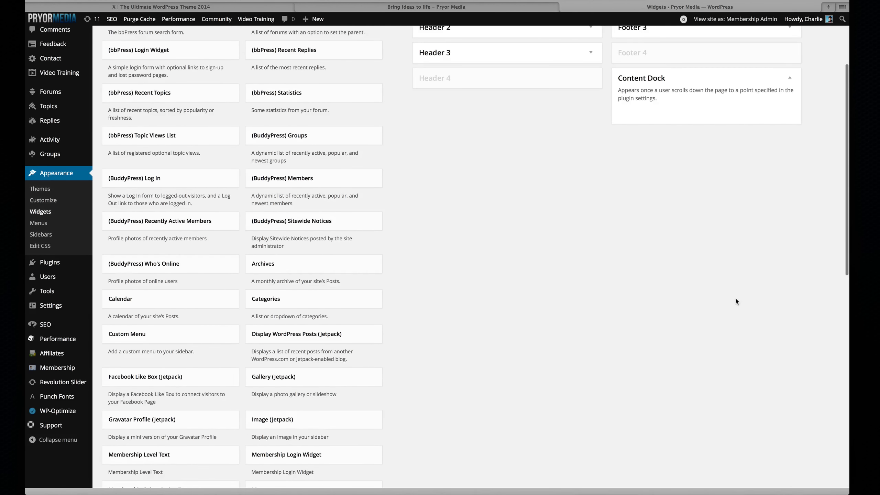
{"action": "scroll", "coordinate": [736, 300], "scroll_direction": "down", "scroll_amount": 8}
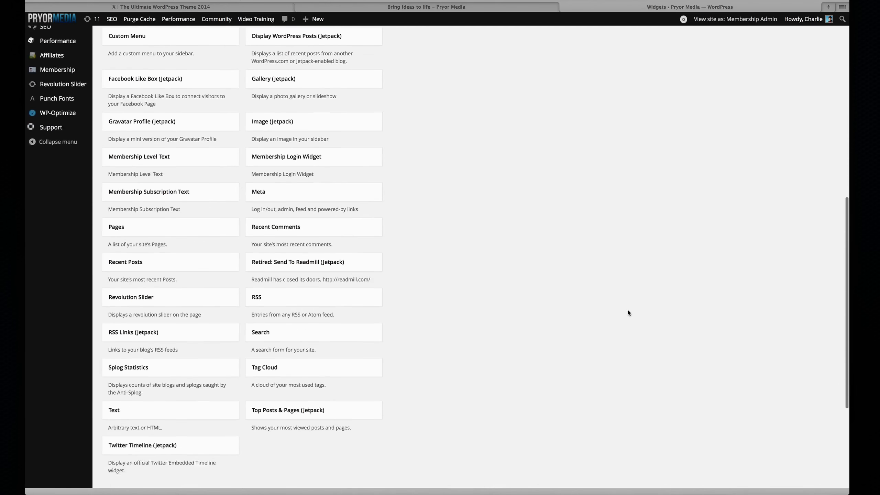
{"action": "scroll", "coordinate": [355, 377], "scroll_direction": "up", "scroll_amount": 2}
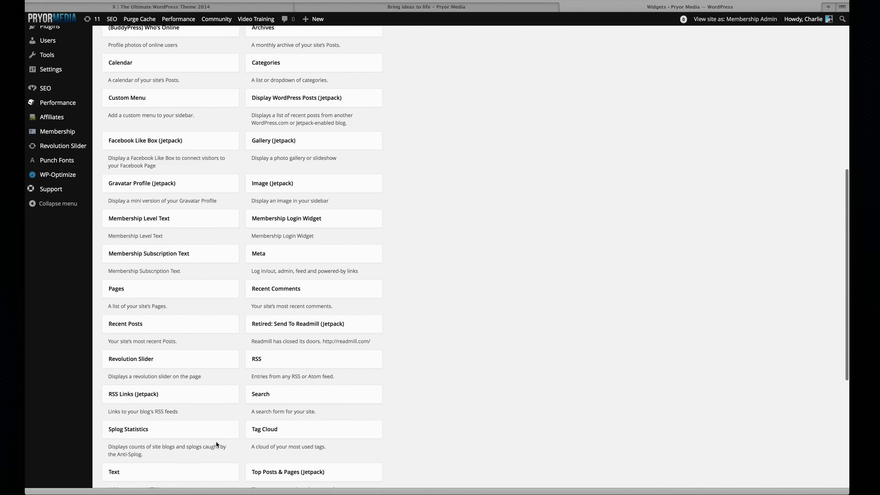
{"action": "left_click_drag", "start_coordinate": [216, 473], "coordinate": [693, 78]}
{"action": "scroll", "coordinate": [565, 151], "scroll_direction": "up", "scroll_amount": 4}
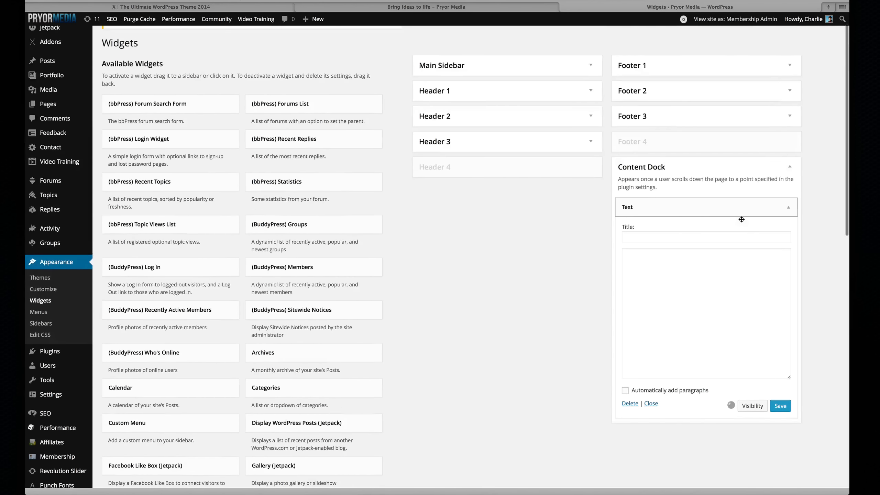
Fill the Text widget with the "What separates Pryor Media from the rest" blurb and its linked image HTML, and title it "Pryor Media Is Different!"
{"action": "left_click", "coordinate": [706, 239]}
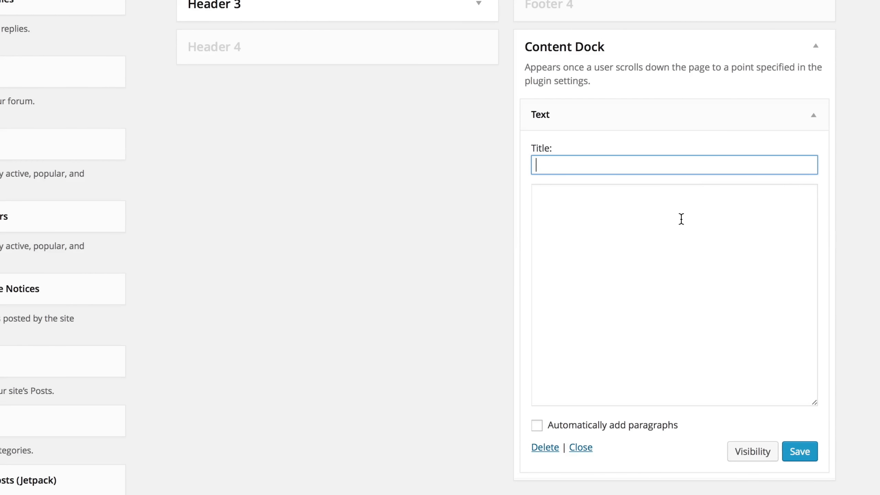
{"action": "left_click", "coordinate": [690, 292]}
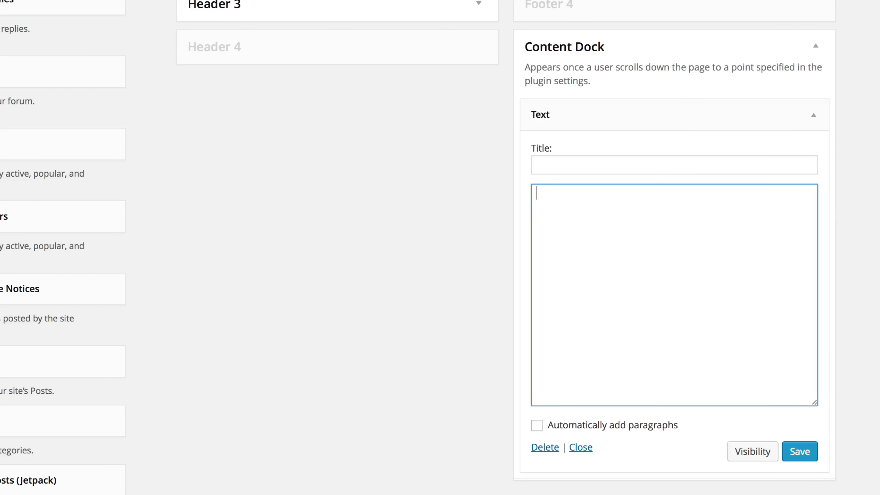
{"action": "key", "text": "super+Tab"}
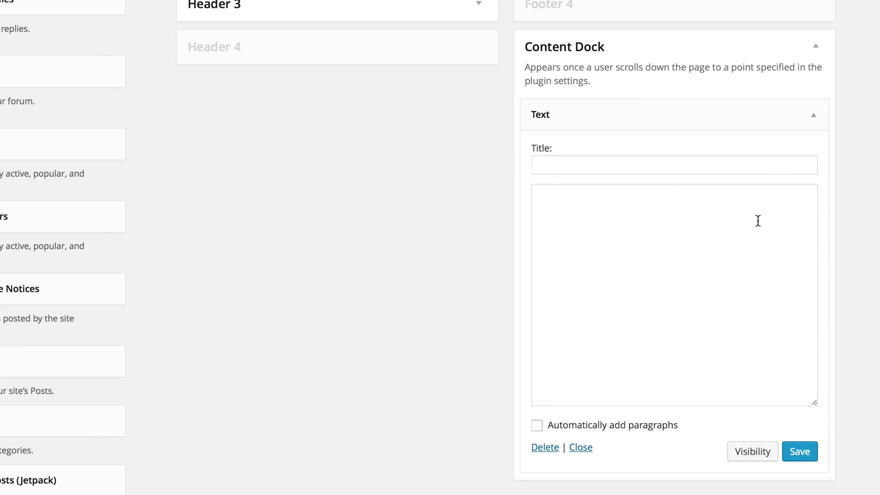
{"action": "left_click", "coordinate": [610, 235]}
{"action": "type", "text": "What separates Pryor Media from the rest is our dedication to transparency and education. See the Pryor Media Difference here:  <a href=\"http://pryormedia.net/2014/06/5-web-design-advantages-pryor-media/\"><img src=\"http://pryormedia.net/wp-content/uploads/2014/06/web-design-professional-pryor-media-advantages.jpg\" /></a>"}
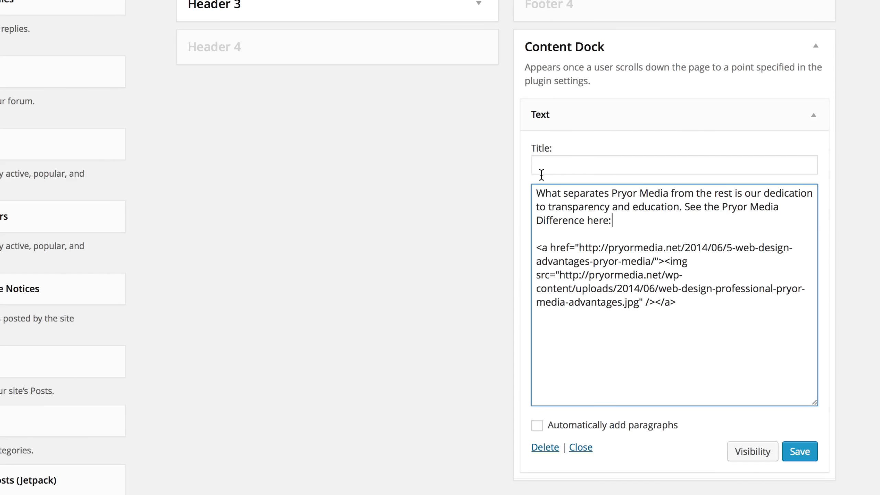
{"action": "left_click", "coordinate": [614, 166]}
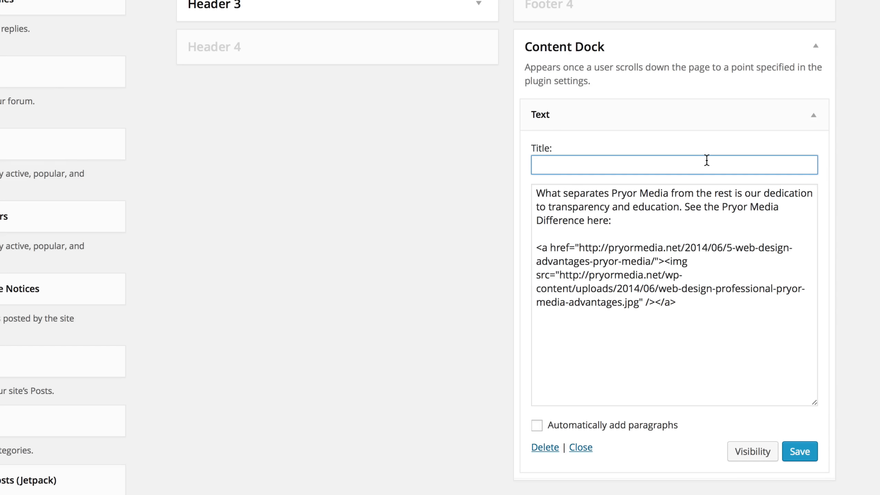
{"action": "type", "text": "Pryor Media Is Different!"}
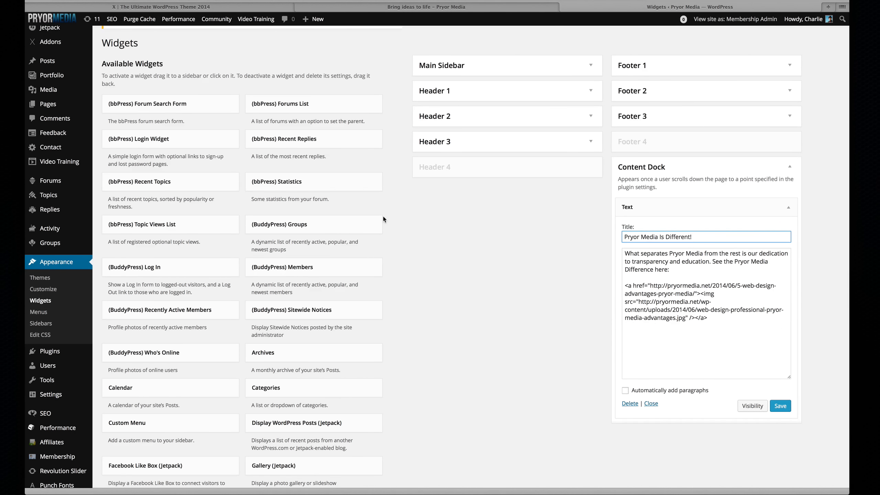
Open the site's About Us page and look through it down to the footer to inspect the Content Dock box
{"action": "left_click", "coordinate": [419, 6]}
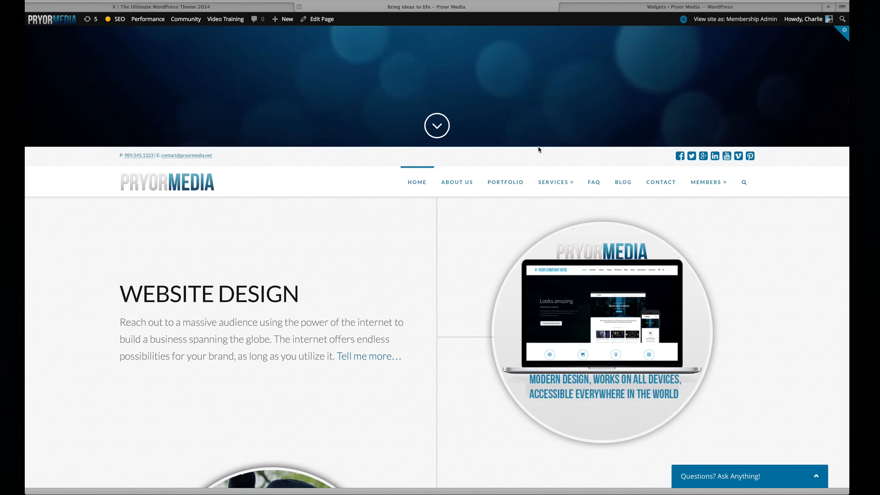
{"action": "scroll", "coordinate": [505, 185], "scroll_direction": "down", "scroll_amount": 1}
{"action": "scroll", "coordinate": [504, 189], "scroll_direction": "down", "scroll_amount": 3}
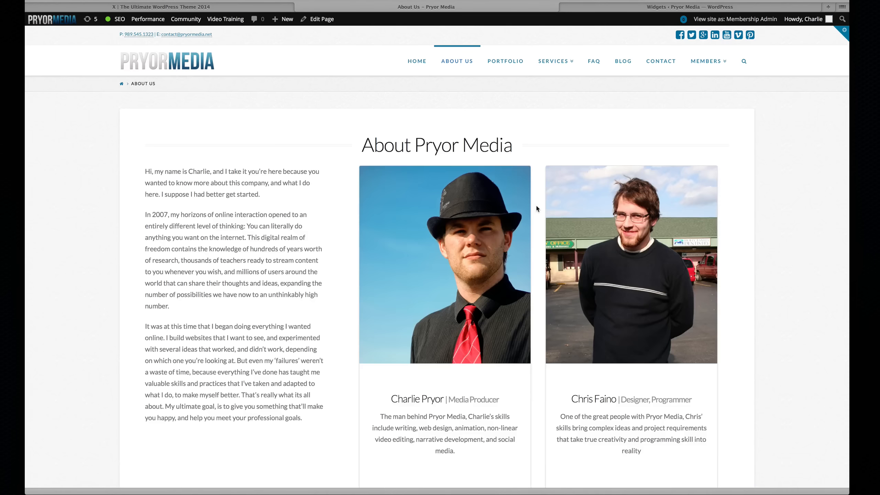
{"action": "scroll", "coordinate": [162, 155], "scroll_direction": "down", "scroll_amount": 10}
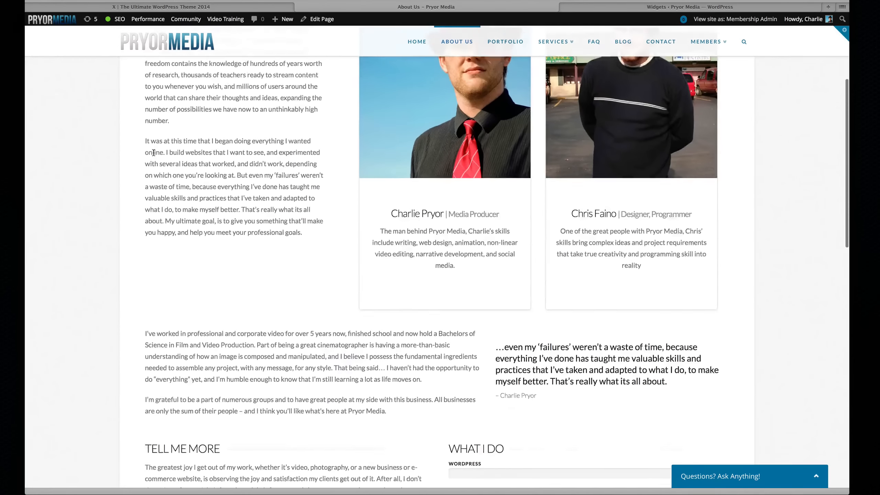
{"action": "scroll", "coordinate": [153, 151], "scroll_direction": "down", "scroll_amount": 8}
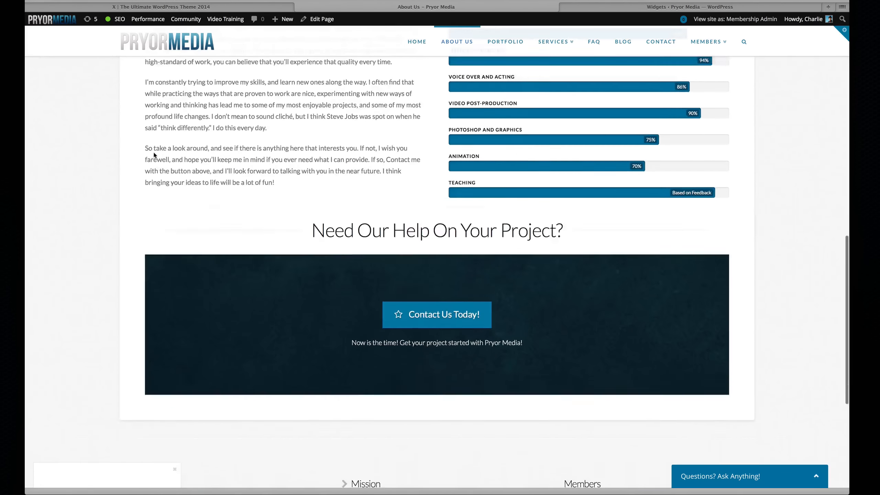
{"action": "scroll", "coordinate": [54, 487], "scroll_direction": "down", "scroll_amount": 5}
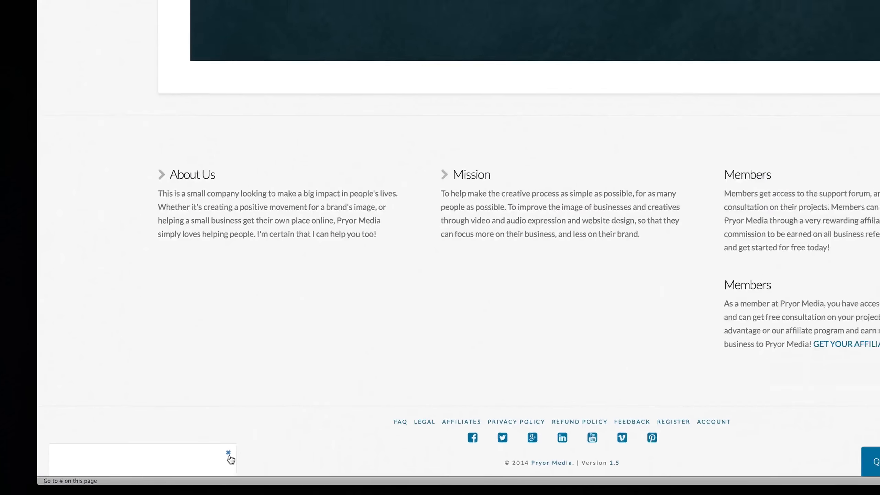
{"action": "scroll", "coordinate": [620, 65], "scroll_direction": "up", "scroll_amount": 2}
Return to the Widgets page and save the Content Dock's Text widget
{"action": "left_click", "coordinate": [620, 10]}
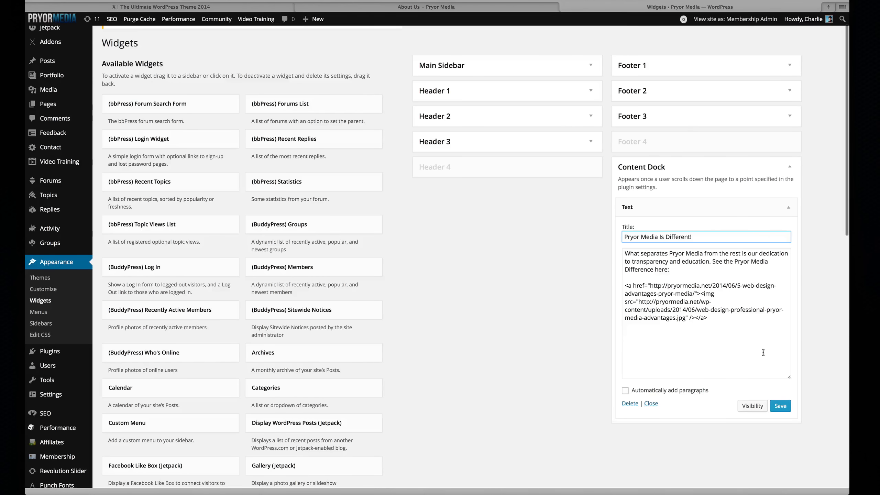
{"action": "left_click", "coordinate": [781, 405]}
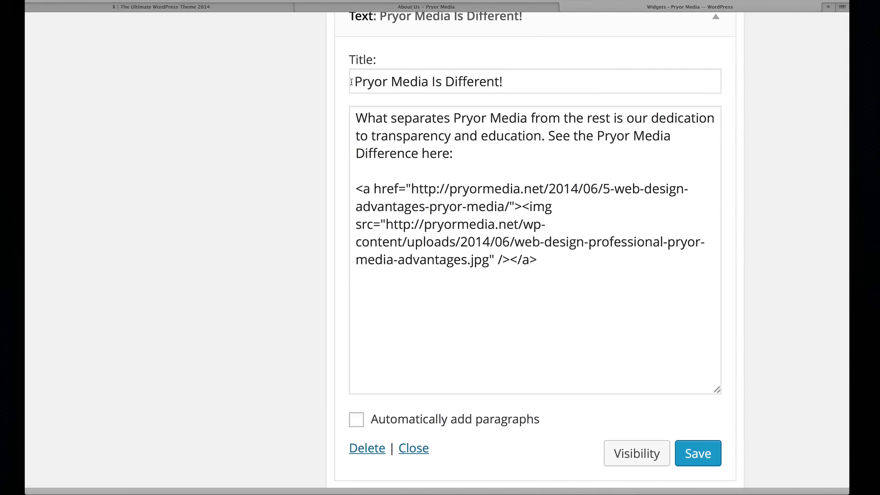
Review the Text widget's title, introductory sentence and the block of HTML code below it
{"action": "left_click_drag", "start_coordinate": [351, 82], "coordinate": [503, 82]}
{"action": "left_click", "coordinate": [503, 82]}
{"action": "left_click_drag", "start_coordinate": [454, 154], "coordinate": [354, 114]}
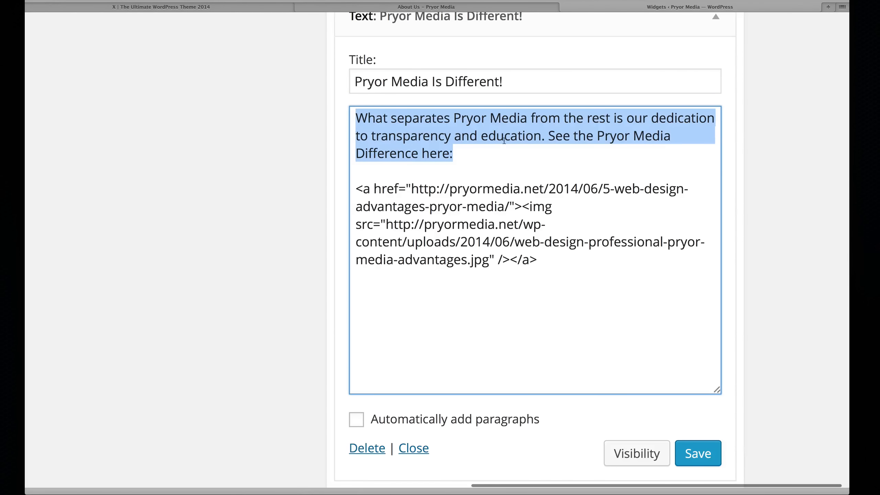
{"action": "left_click", "coordinate": [389, 132]}
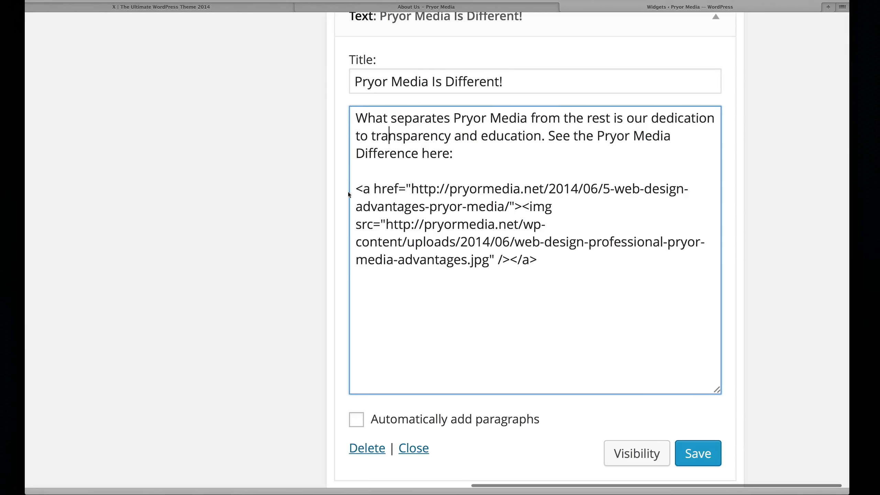
{"action": "left_click_drag", "start_coordinate": [349, 195], "coordinate": [548, 257]}
{"action": "left_click", "coordinate": [547, 261]}
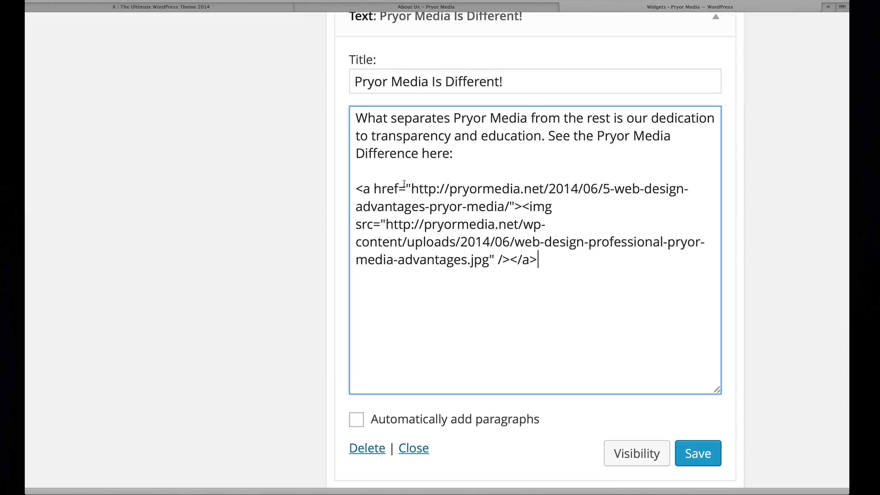
Examine the parts of the widget's HTML: the link address, the img tag, the image source address and the closing tags
{"action": "left_click_drag", "start_coordinate": [411, 189], "coordinate": [508, 207]}
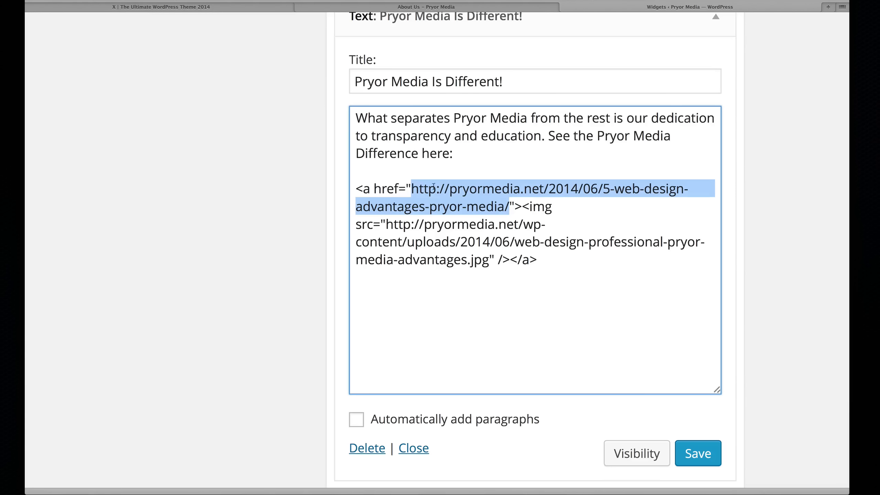
{"action": "left_click", "coordinate": [518, 206]}
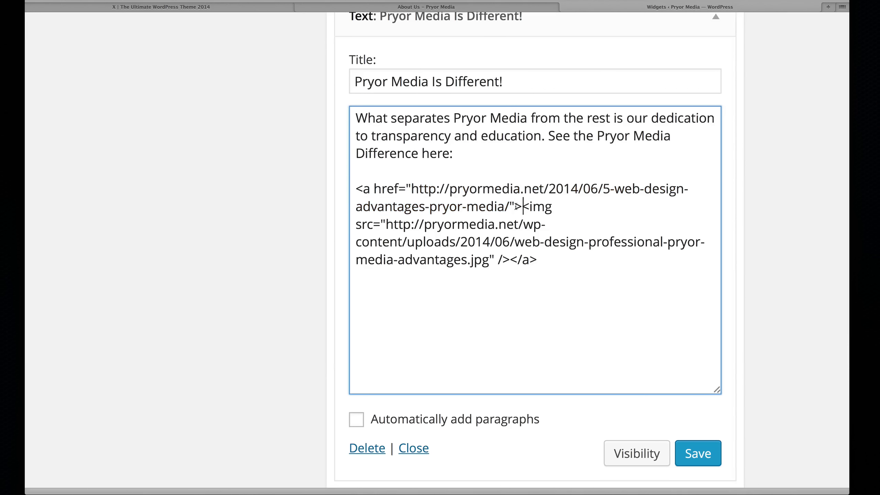
{"action": "left_click_drag", "start_coordinate": [522, 206], "coordinate": [552, 206]}
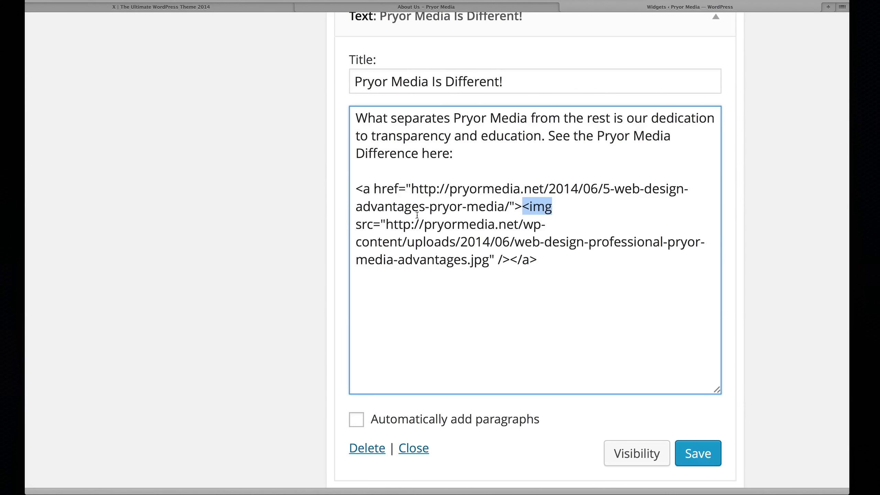
{"action": "left_click_drag", "start_coordinate": [354, 224], "coordinate": [486, 260]}
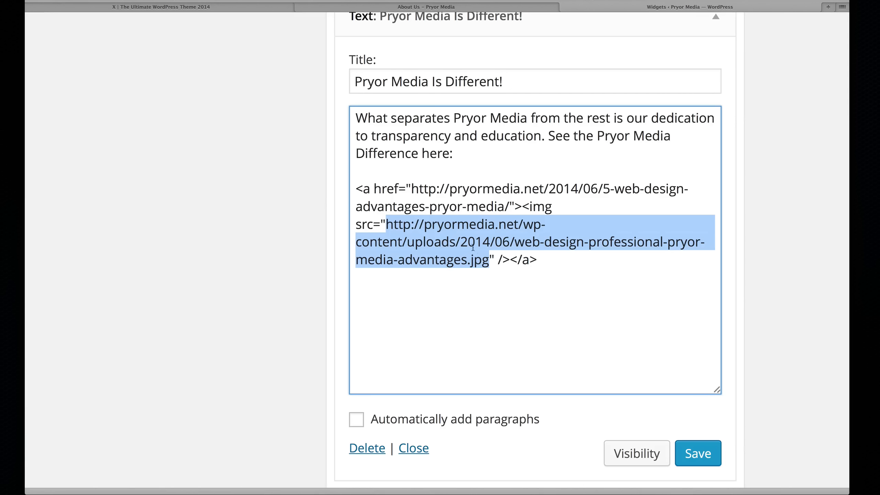
{"action": "left_click", "coordinate": [511, 259]}
{"action": "left_click_drag", "start_coordinate": [511, 259], "coordinate": [348, 190]}
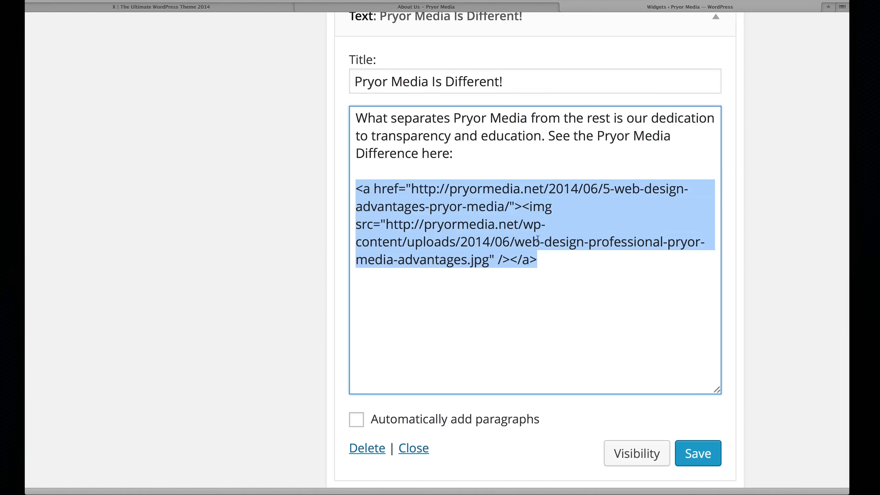
{"action": "left_click_drag", "start_coordinate": [538, 260], "coordinate": [385, 224]}
{"action": "left_click_drag", "start_coordinate": [554, 206], "coordinate": [412, 180]}
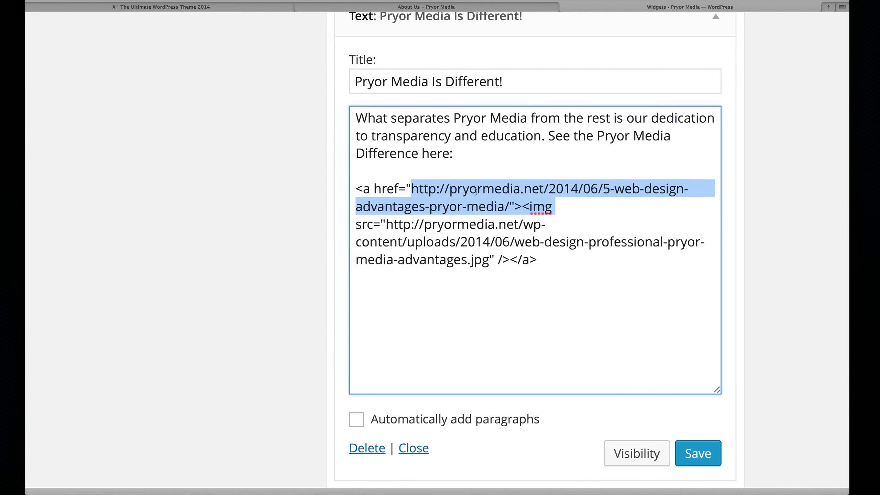
{"action": "left_click", "coordinate": [441, 200]}
{"action": "left_click_drag", "start_coordinate": [509, 207], "coordinate": [409, 184]}
{"action": "left_click", "coordinate": [440, 172]}
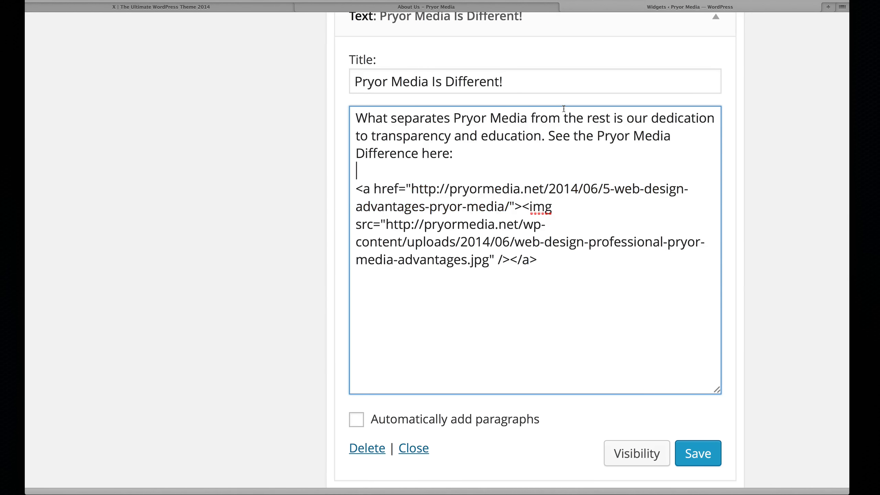
Save the Text widget again and reload the About Us page on the site
{"action": "left_click", "coordinate": [697, 453]}
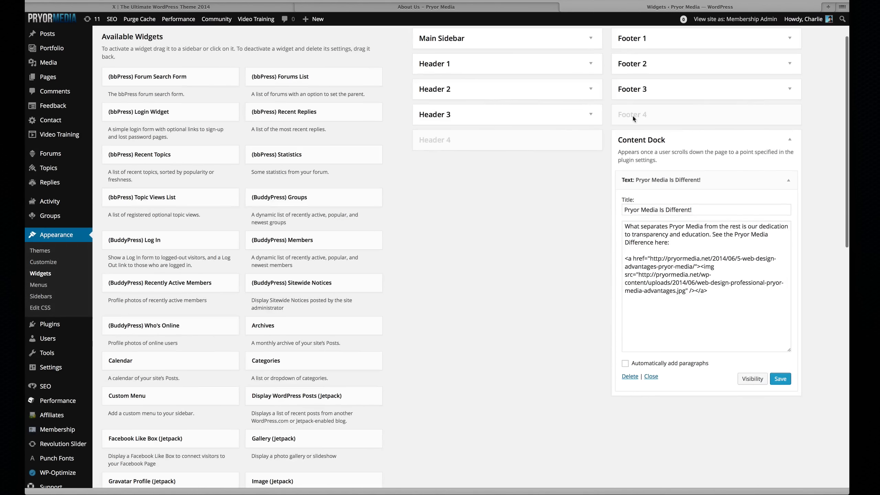
{"action": "left_click", "coordinate": [486, 8]}
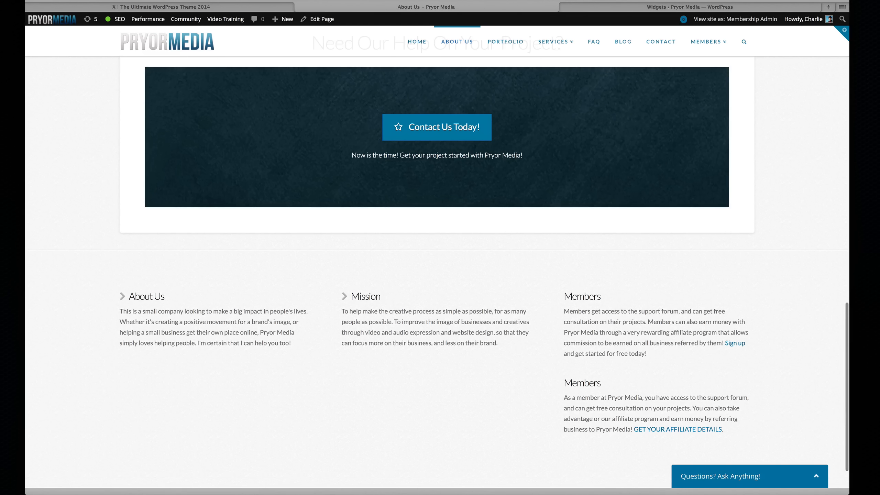
{"action": "key", "text": "super+r"}
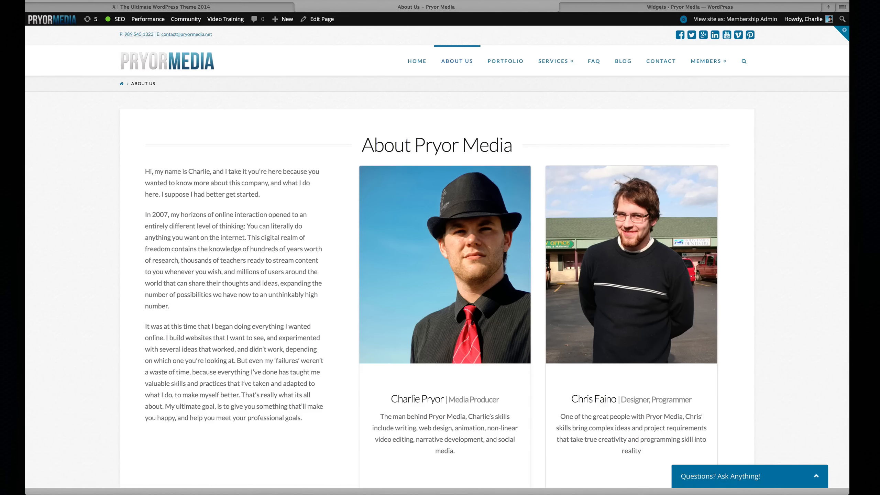
Look through the About Us page to check how the Content Dock appears with its title, text and linked image
{"action": "scroll", "coordinate": [335, 161], "scroll_direction": "down", "scroll_amount": 10}
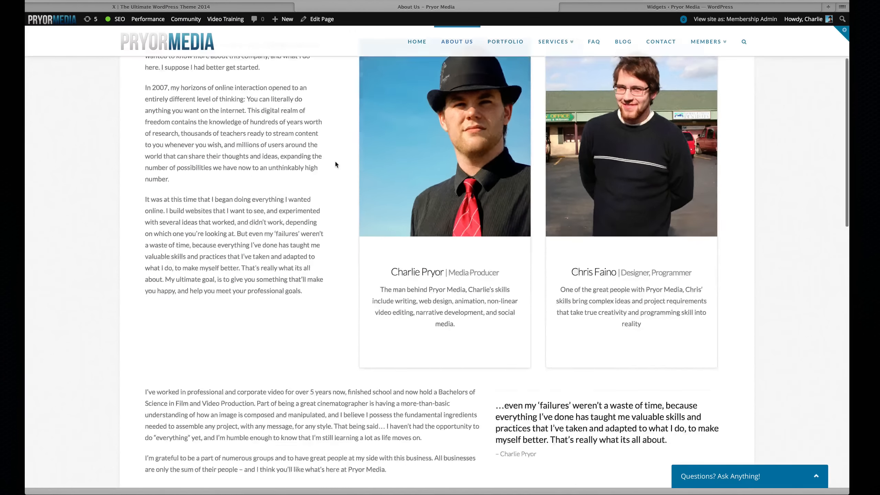
{"action": "scroll", "coordinate": [341, 165], "scroll_direction": "down", "scroll_amount": 5}
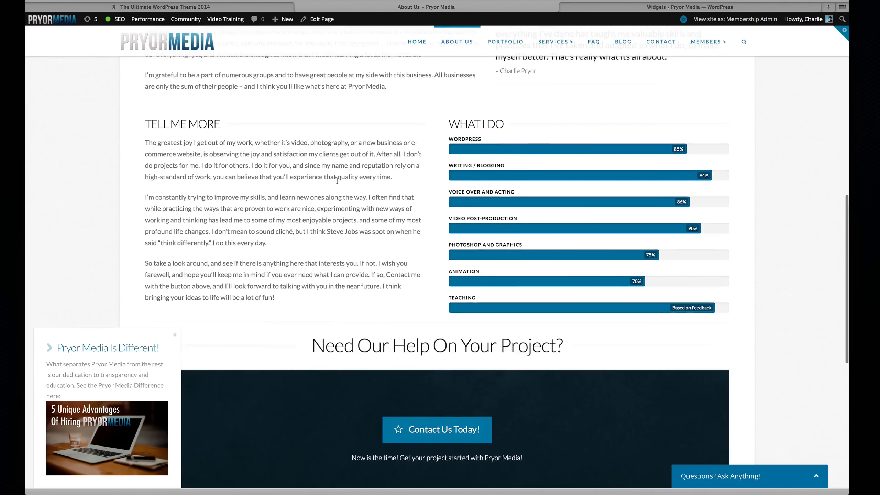
{"action": "scroll", "coordinate": [99, 383], "scroll_direction": "up", "scroll_amount": 5}
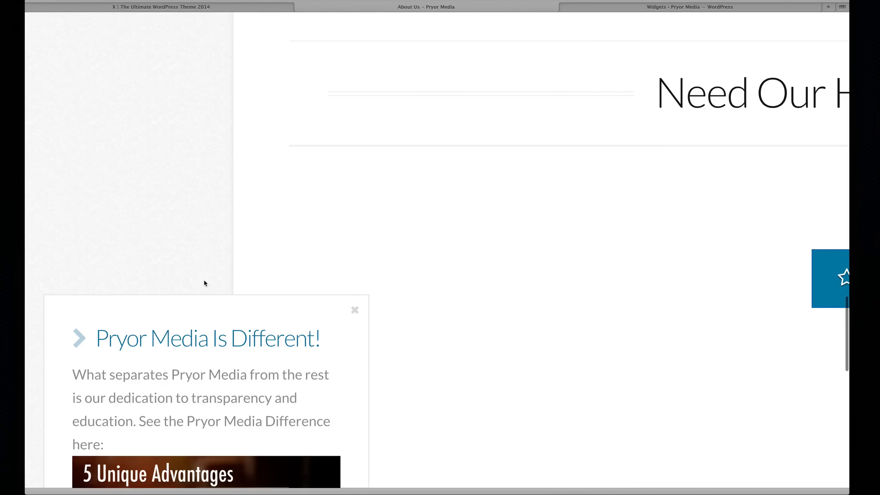
{"action": "scroll", "coordinate": [204, 280], "scroll_direction": "down", "scroll_amount": 5}
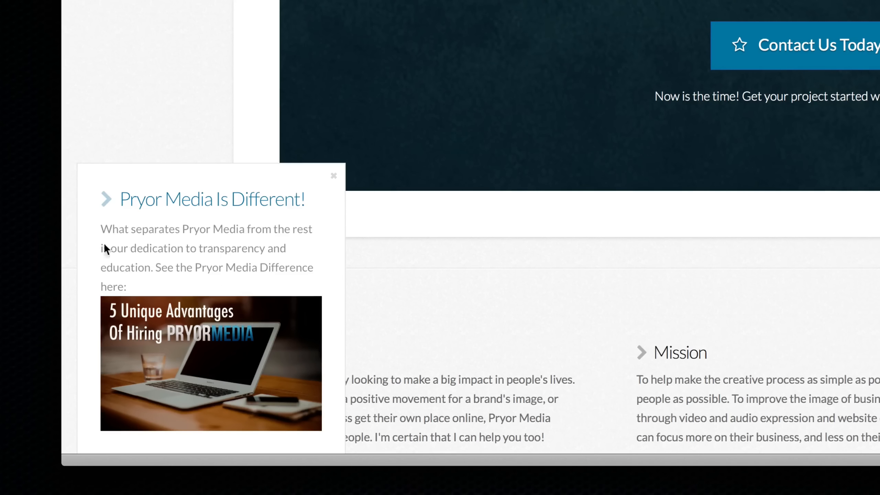
{"action": "scroll", "coordinate": [151, 276], "scroll_direction": "down", "scroll_amount": 1}
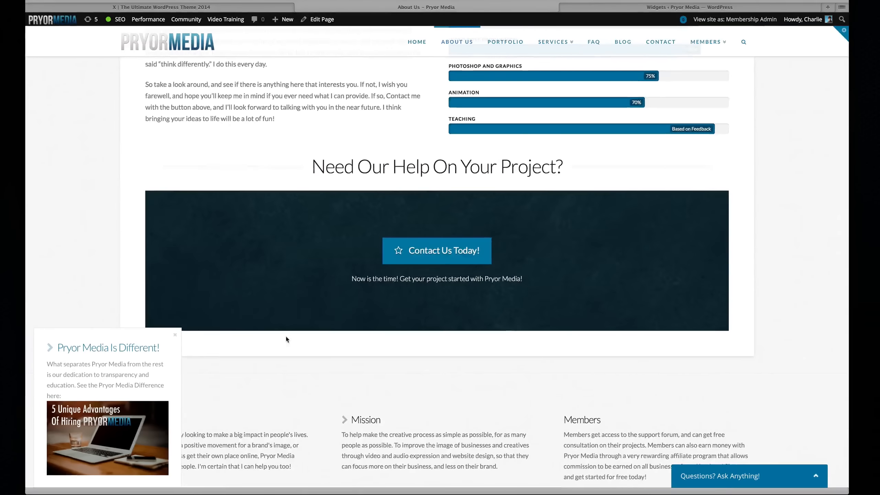
Look back over the About Us page to check the Content Dock beside the content, and return to the page's beginning
{"action": "scroll", "coordinate": [287, 339], "scroll_direction": "up", "scroll_amount": 15}
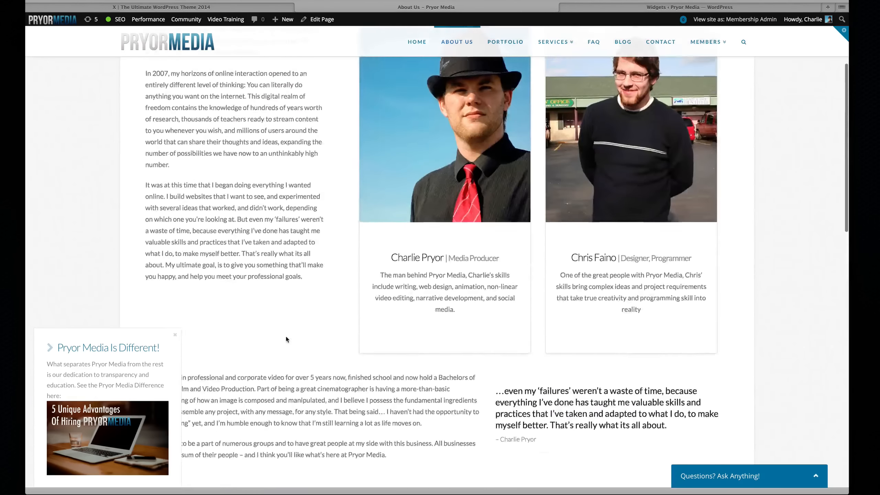
{"action": "scroll", "coordinate": [284, 338], "scroll_direction": "down", "scroll_amount": 4}
{"action": "scroll", "coordinate": [284, 339], "scroll_direction": "down", "scroll_amount": 9}
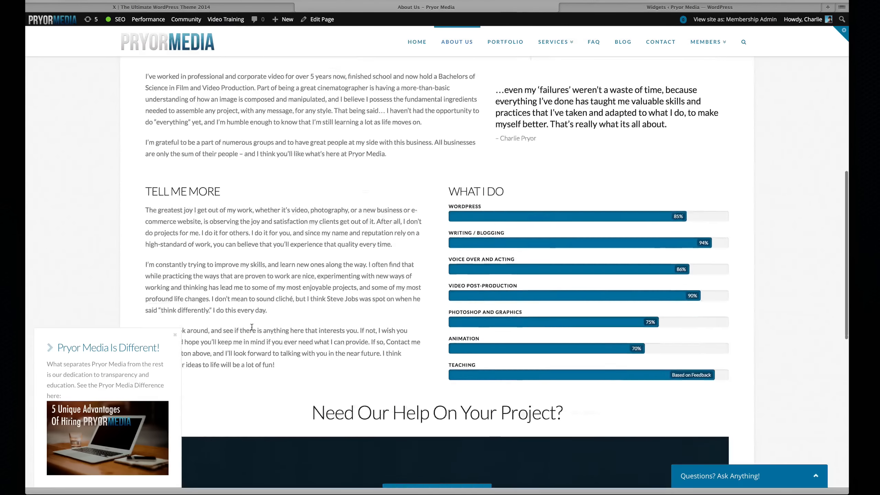
{"action": "scroll", "coordinate": [392, 334], "scroll_direction": "up", "scroll_amount": 10}
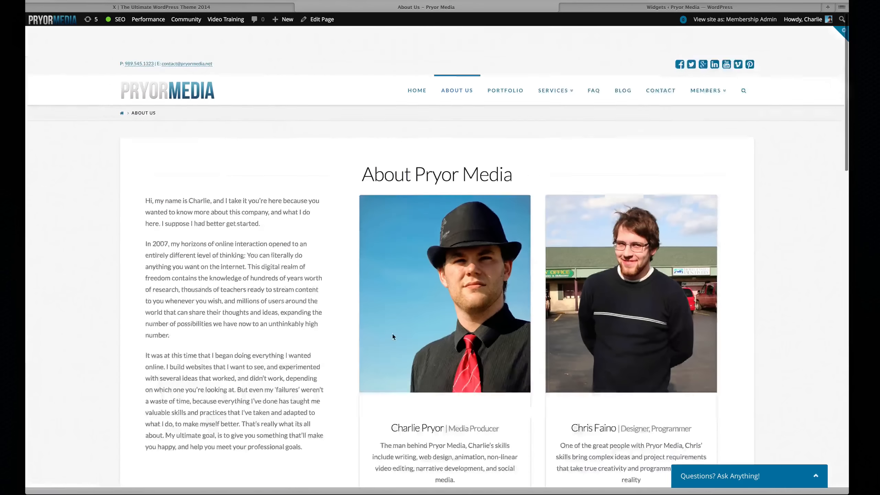
Open the X Theme Setup and Configuration Services page and read through it until the Content Dock appears
{"action": "mouse_move", "coordinate": [558, 60]}
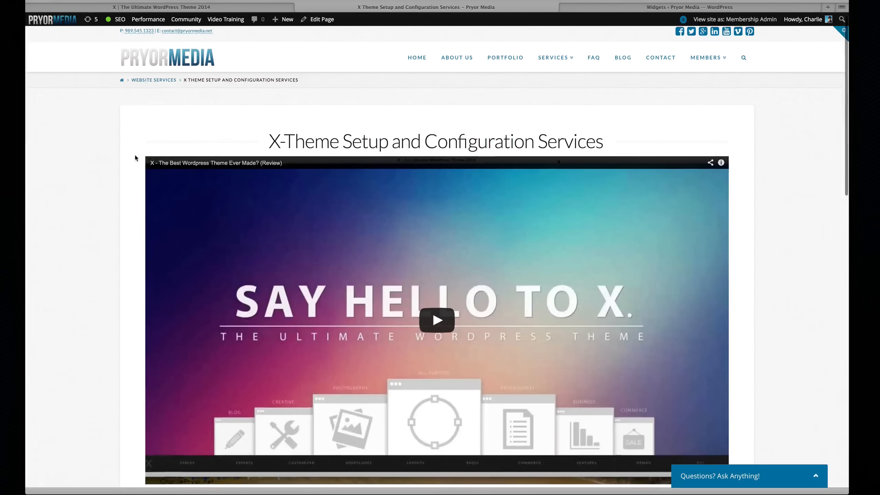
{"action": "scroll", "coordinate": [135, 156], "scroll_direction": "down", "scroll_amount": 1}
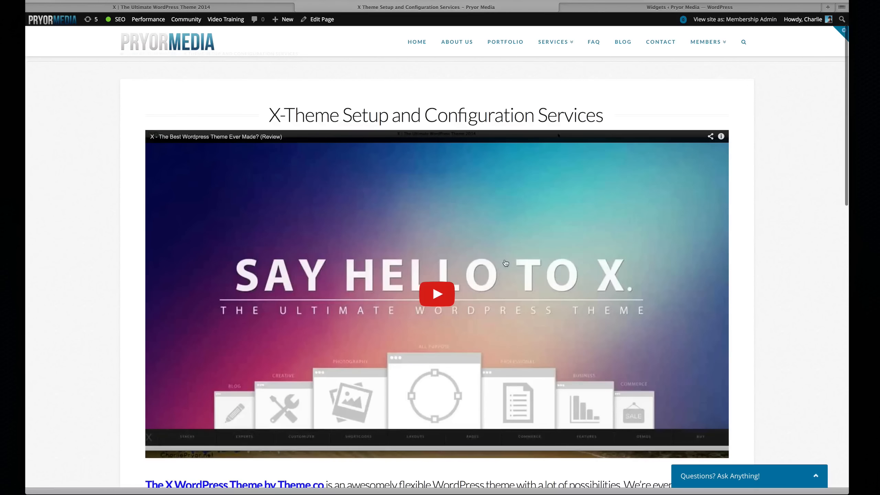
{"action": "scroll", "coordinate": [139, 188], "scroll_direction": "down", "scroll_amount": 5}
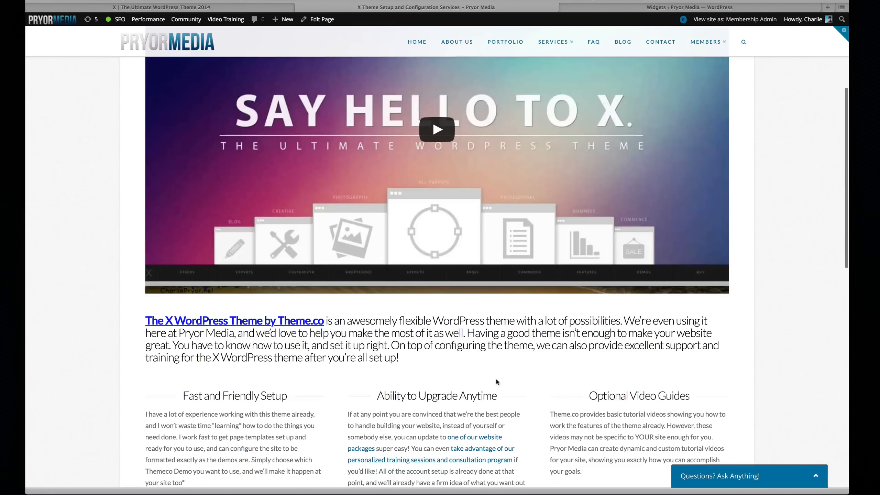
{"action": "scroll", "coordinate": [344, 353], "scroll_direction": "down", "scroll_amount": 2}
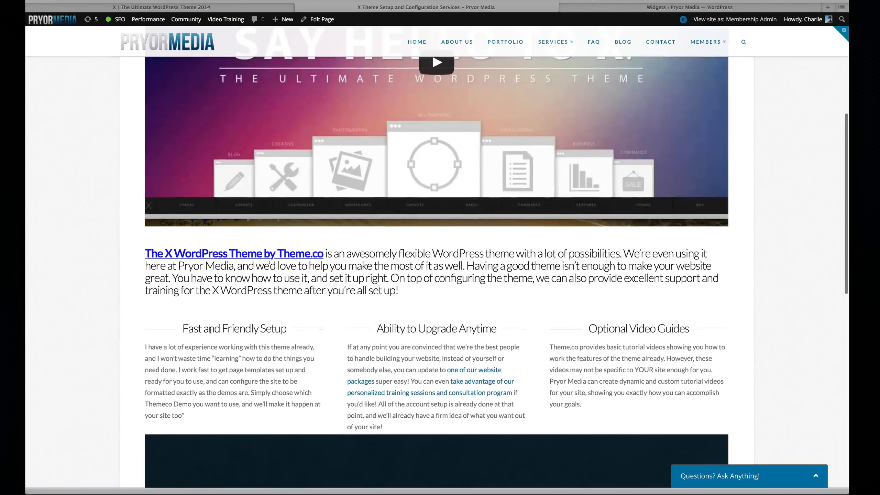
{"action": "scroll", "coordinate": [525, 342], "scroll_direction": "down", "scroll_amount": 6}
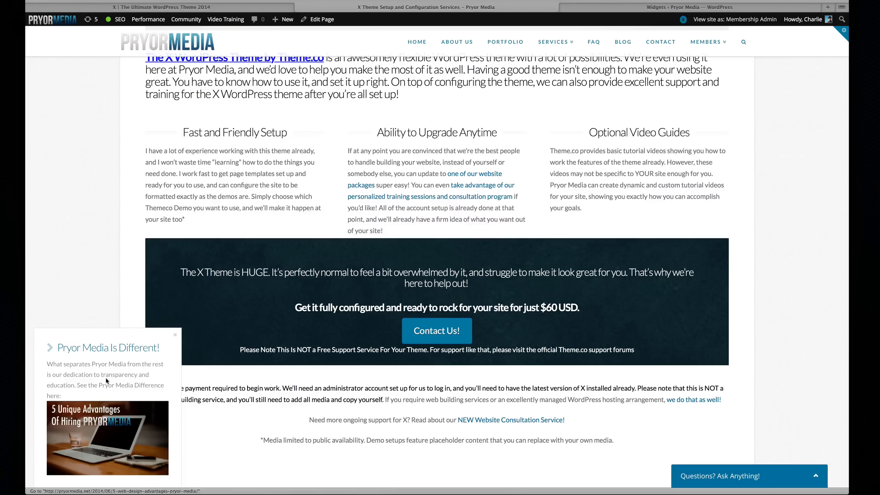
Follow the Content Dock's image link to the 5 Great Advantages Of Hiring Pryor Media post and look through the post
{"action": "left_click", "coordinate": [104, 448]}
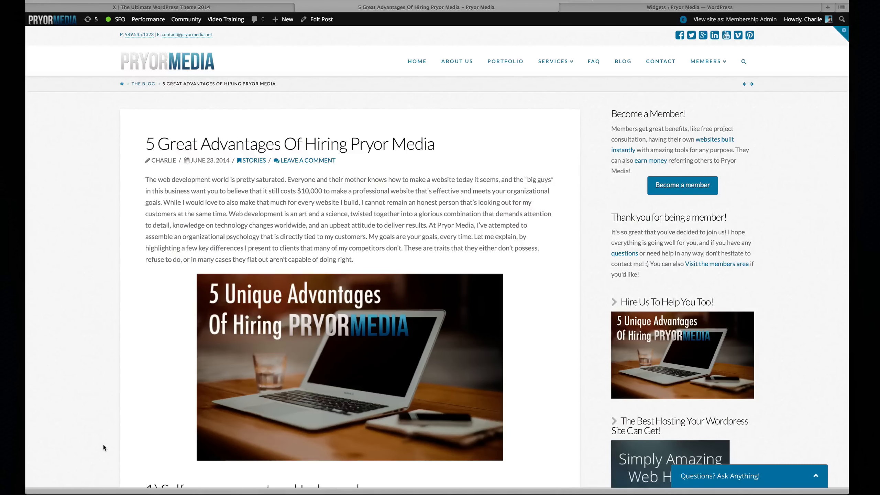
{"action": "scroll", "coordinate": [116, 371], "scroll_direction": "down", "scroll_amount": 10}
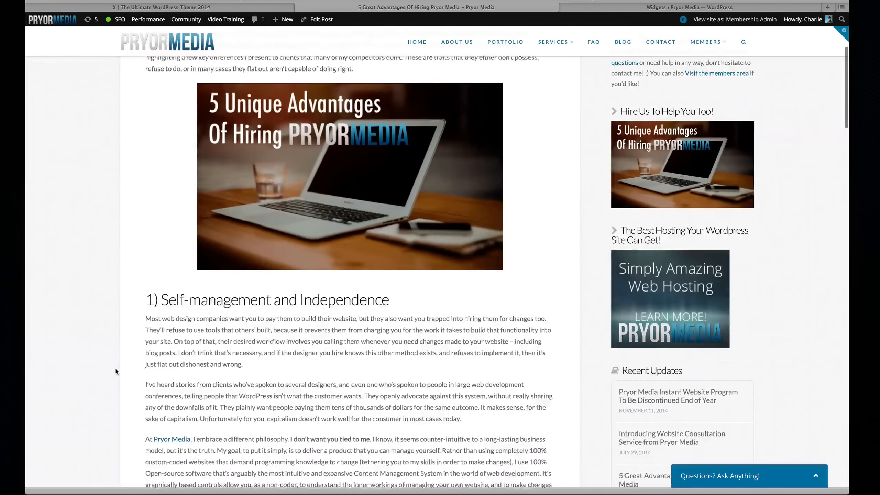
{"action": "scroll", "coordinate": [116, 370], "scroll_direction": "down", "scroll_amount": 15}
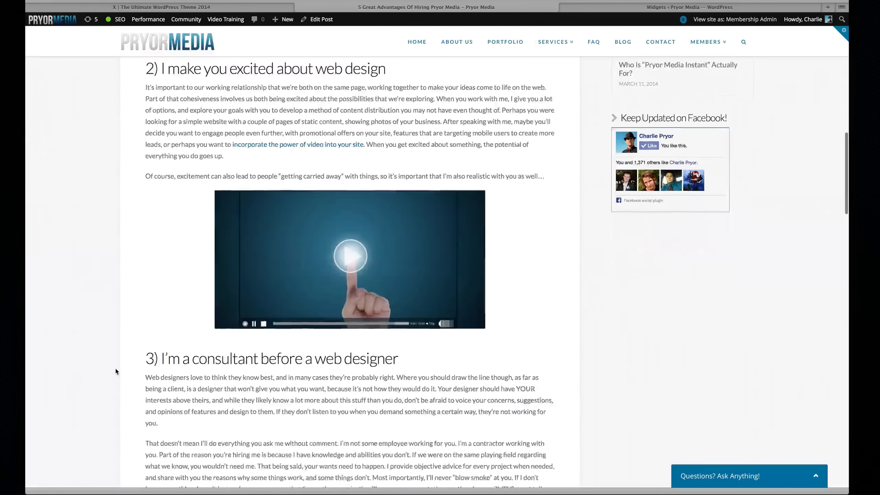
{"action": "scroll", "coordinate": [116, 371], "scroll_direction": "down", "scroll_amount": 15}
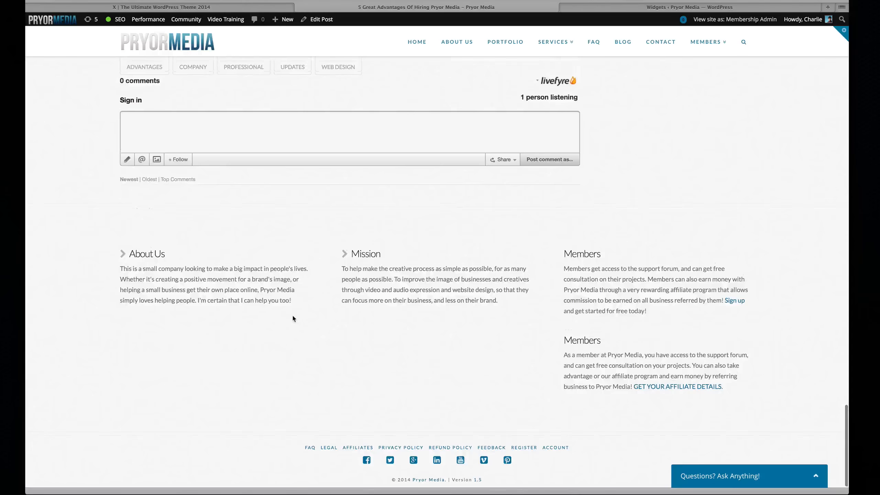
{"action": "scroll", "coordinate": [293, 316], "scroll_direction": "up", "scroll_amount": 15}
{"action": "scroll", "coordinate": [168, 367], "scroll_direction": "up", "scroll_amount": 4}
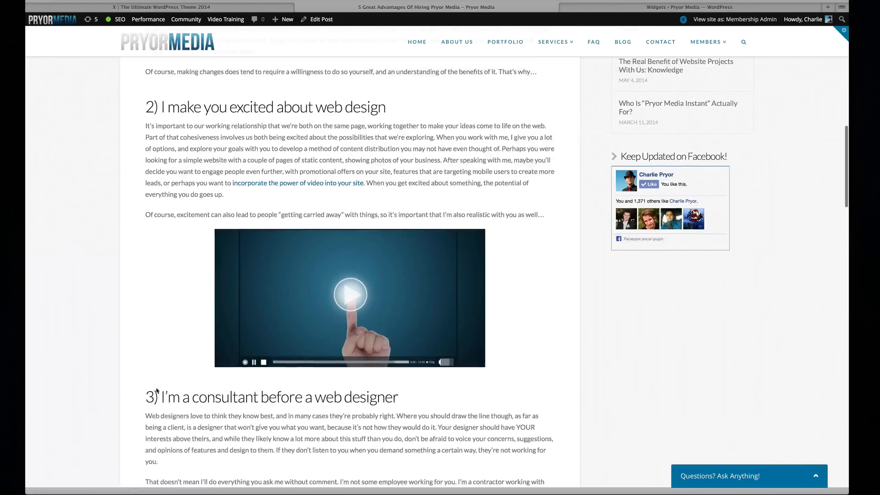
Open the Content Dock extension's settings in the WordPress dashboard and review its display percentage and included pages
{"action": "left_click", "coordinate": [586, 6]}
{"action": "scroll", "coordinate": [51, 84], "scroll_direction": "up", "scroll_amount": 3}
{"action": "mouse_move", "coordinate": [52, 67]}
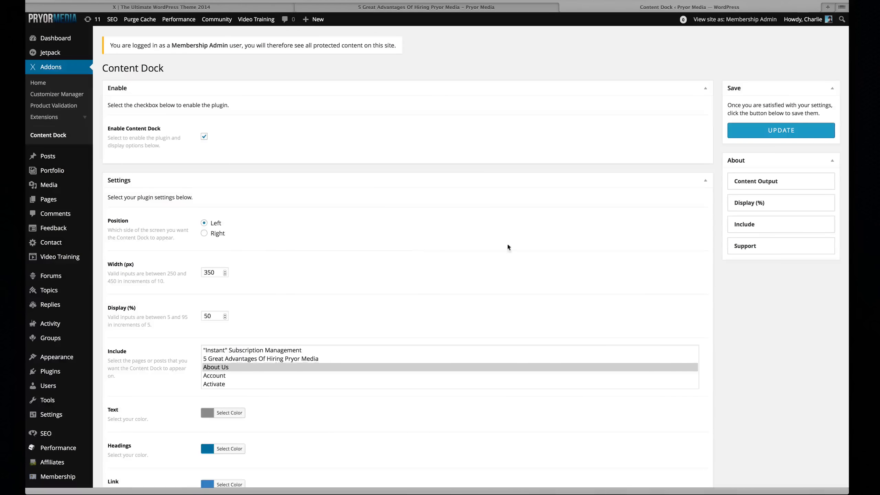
{"action": "scroll", "coordinate": [508, 246], "scroll_direction": "down", "scroll_amount": 3}
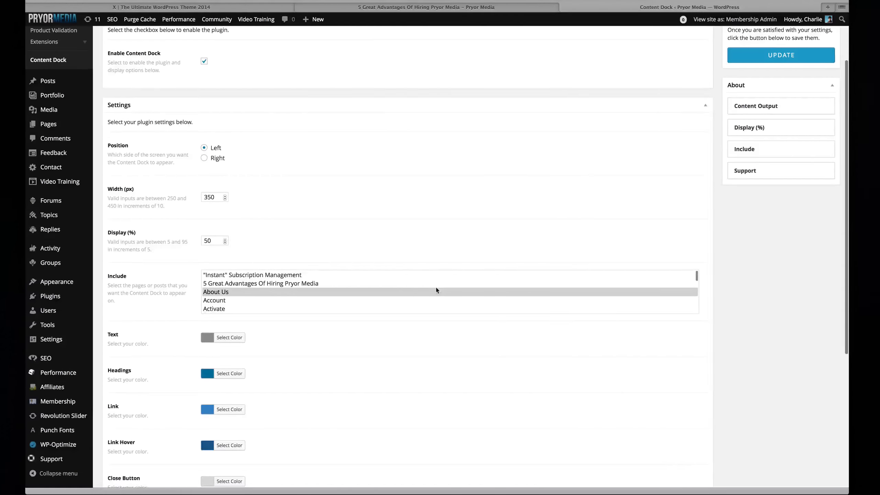
{"action": "scroll", "coordinate": [436, 287], "scroll_direction": "down", "scroll_amount": 1}
{"action": "scroll", "coordinate": [436, 287], "scroll_direction": "up", "scroll_amount": 1}
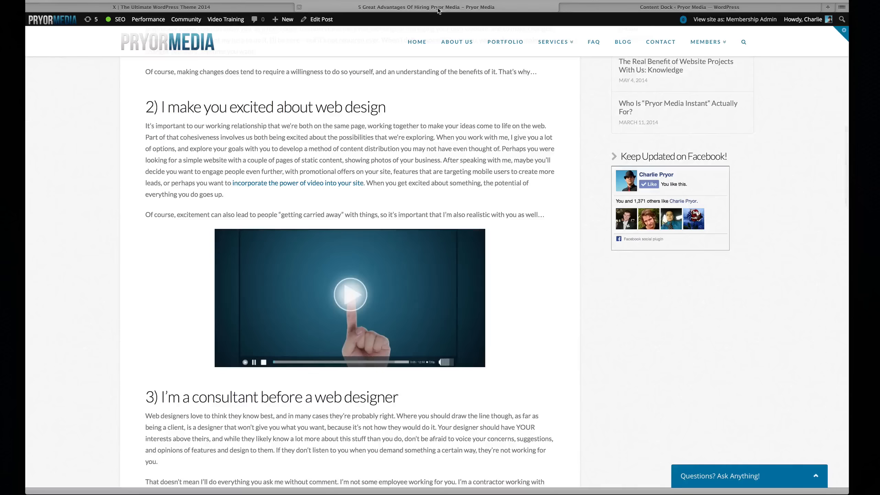
Go back to the 5 Great Advantages Of Hiring Pryor Media post and examine its full length and opening paragraph
{"action": "scroll", "coordinate": [120, 247], "scroll_direction": "down", "scroll_amount": 10}
{"action": "scroll", "coordinate": [121, 247], "scroll_direction": "down", "scroll_amount": 7}
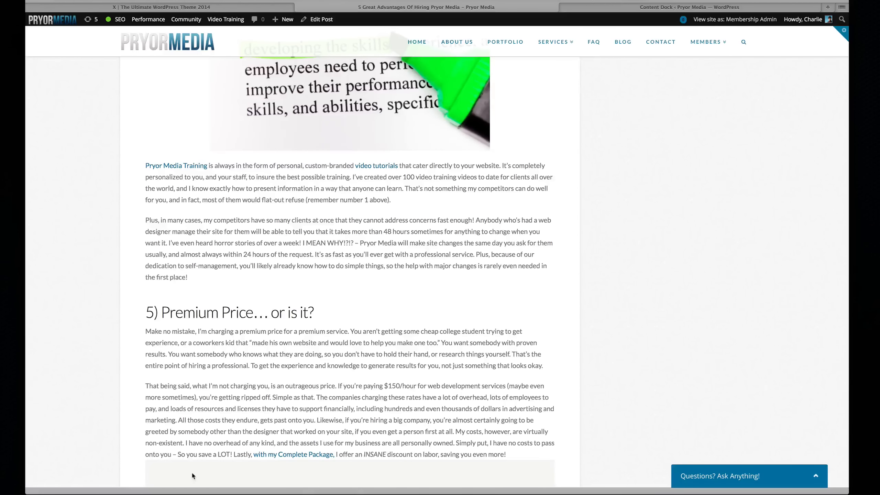
{"action": "scroll", "coordinate": [230, 468], "scroll_direction": "up", "scroll_amount": 20}
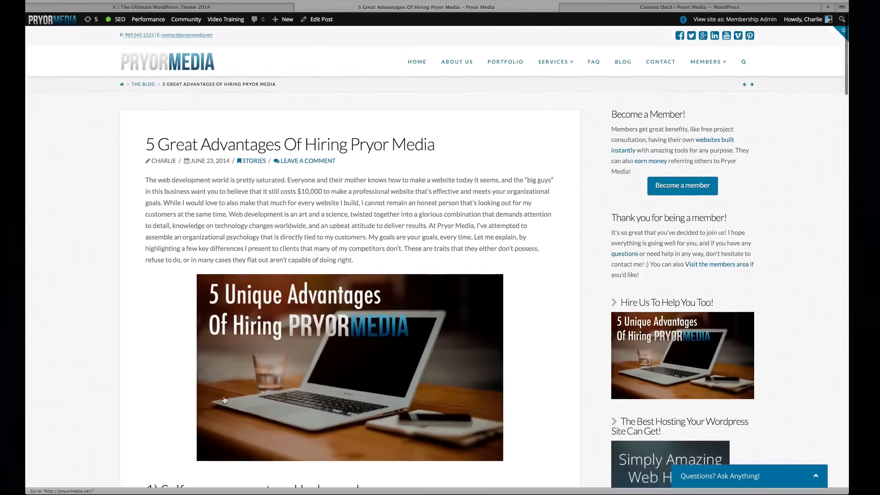
{"action": "scroll", "coordinate": [245, 374], "scroll_direction": "down", "scroll_amount": 20}
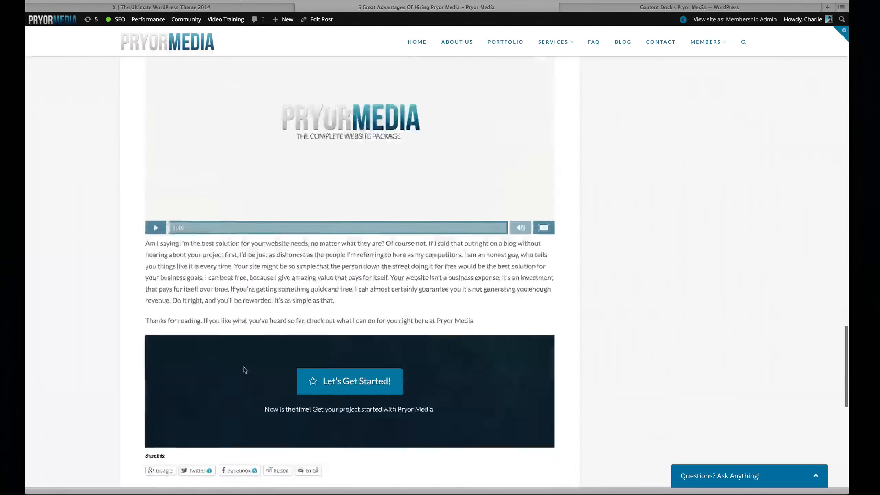
{"action": "scroll", "coordinate": [242, 364], "scroll_direction": "down", "scroll_amount": 5}
{"action": "scroll", "coordinate": [242, 364], "scroll_direction": "up", "scroll_amount": 20}
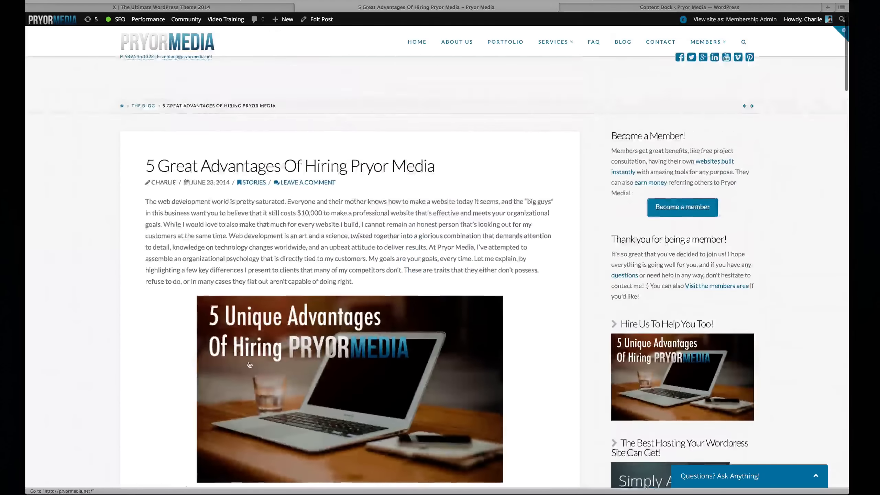
{"action": "left_click_drag", "start_coordinate": [359, 259], "coordinate": [145, 180]}
{"action": "left_click", "coordinate": [145, 180]}
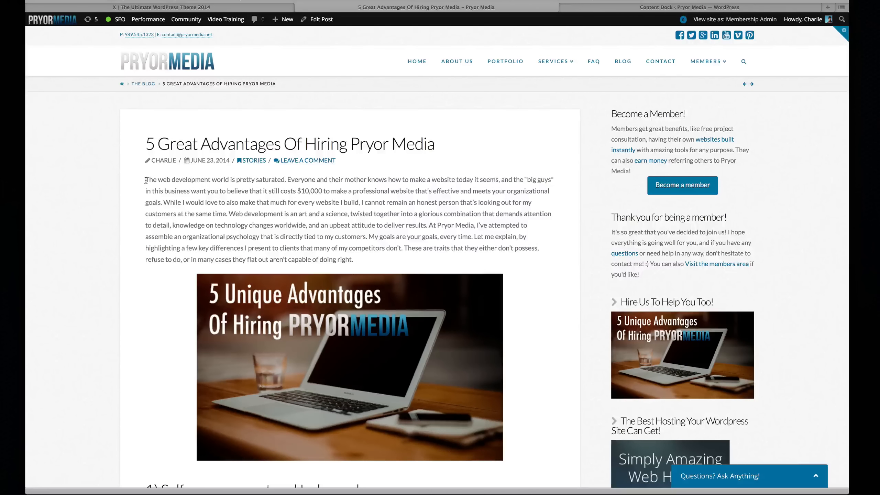